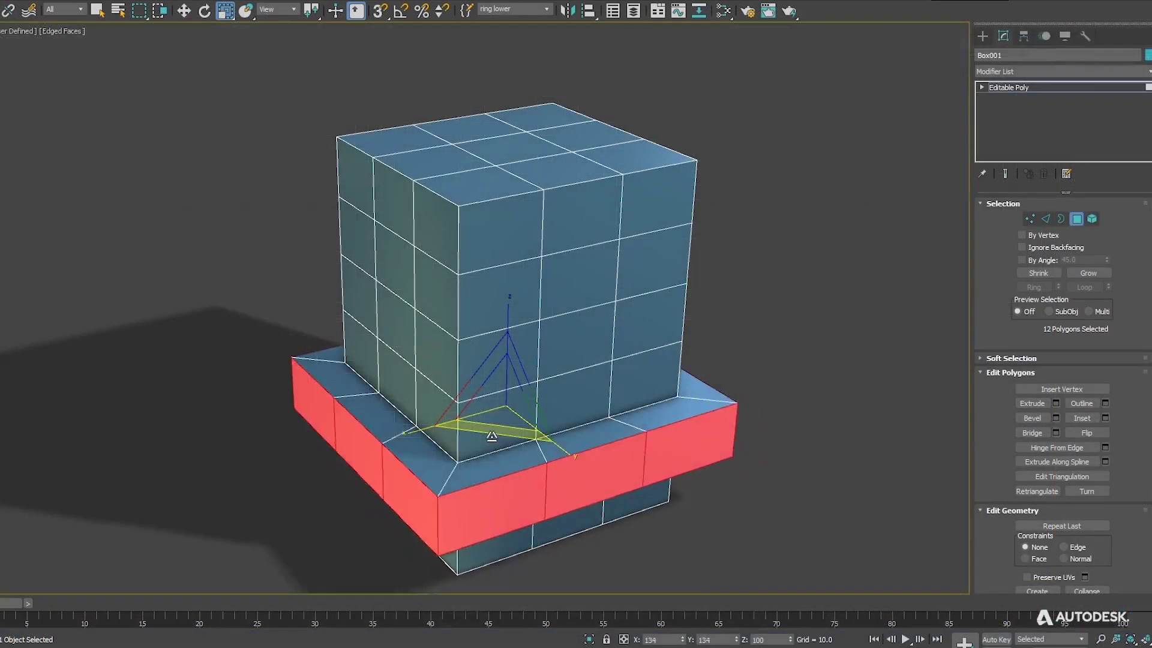
- Extrude the lower polygon ring outward and the four top corner faces up into towers
{"action": "left_click_drag", "start_coordinate": [477, 474], "coordinate": [493, 413], "text": "shift"}
{"action": "left_click", "coordinate": [547, 10]}
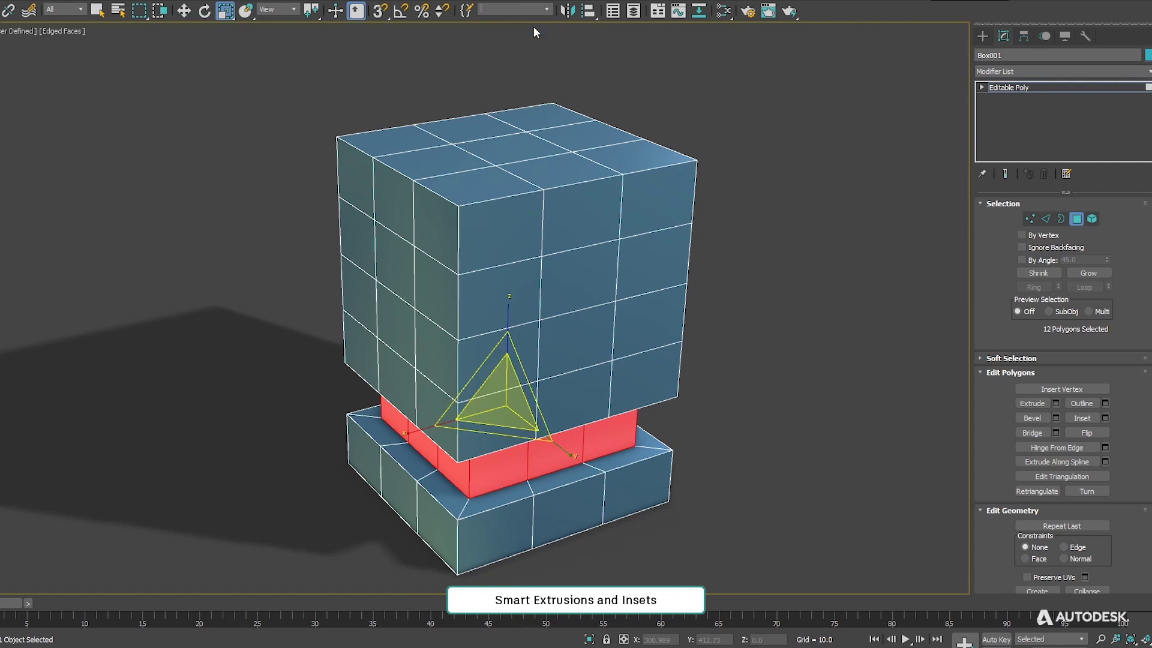
{"action": "left_click", "coordinate": [536, 32]}
{"action": "key", "text": "w"}
{"action": "left_click_drag", "start_coordinate": [478, 99], "coordinate": [441, 282], "text": "shift"}
- Reshape the notch walls and lower the column tops by moving their polygons
{"action": "left_click", "coordinate": [536, 240]}
{"action": "left_click_drag", "start_coordinate": [572, 247], "coordinate": [599, 248]}
{"action": "left_click", "coordinate": [585, 174]}
{"action": "left_click_drag", "start_coordinate": [579, 105], "coordinate": [578, 141]}
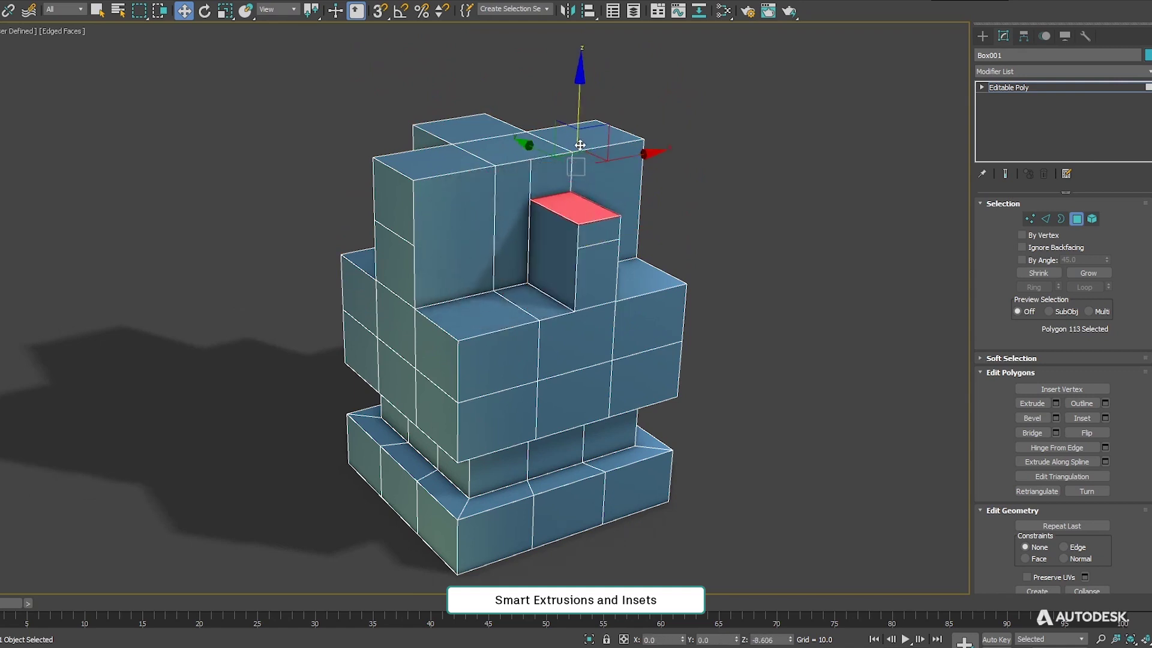
{"action": "left_click", "coordinate": [549, 176]}
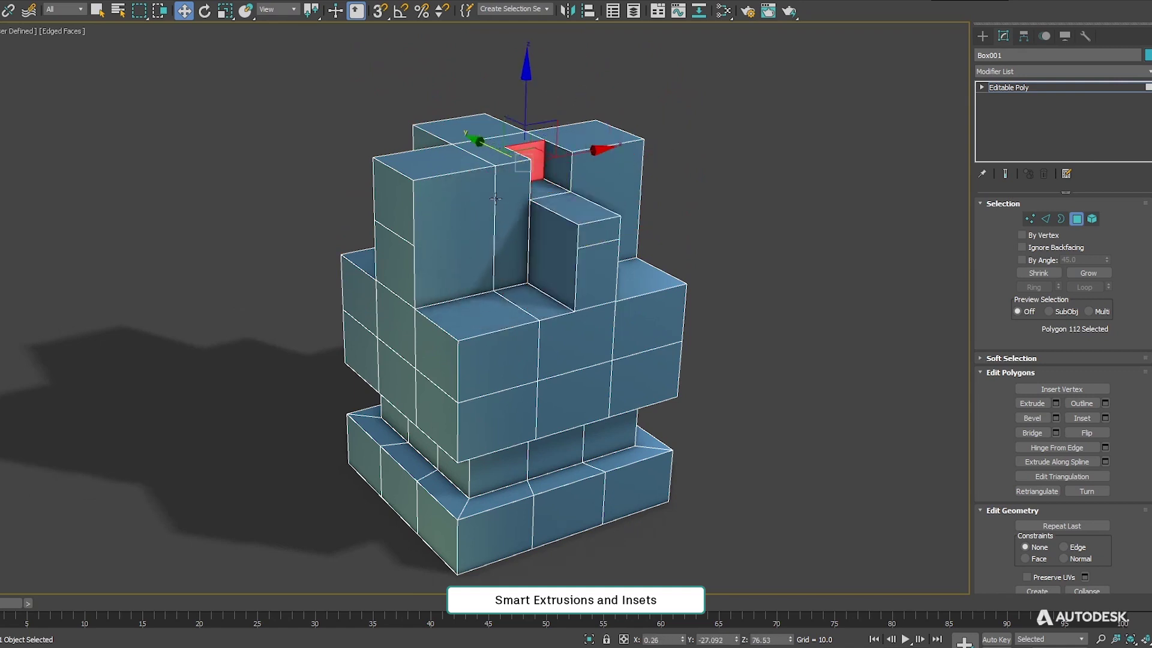
{"action": "left_click_drag", "start_coordinate": [505, 90], "coordinate": [502, 116]}
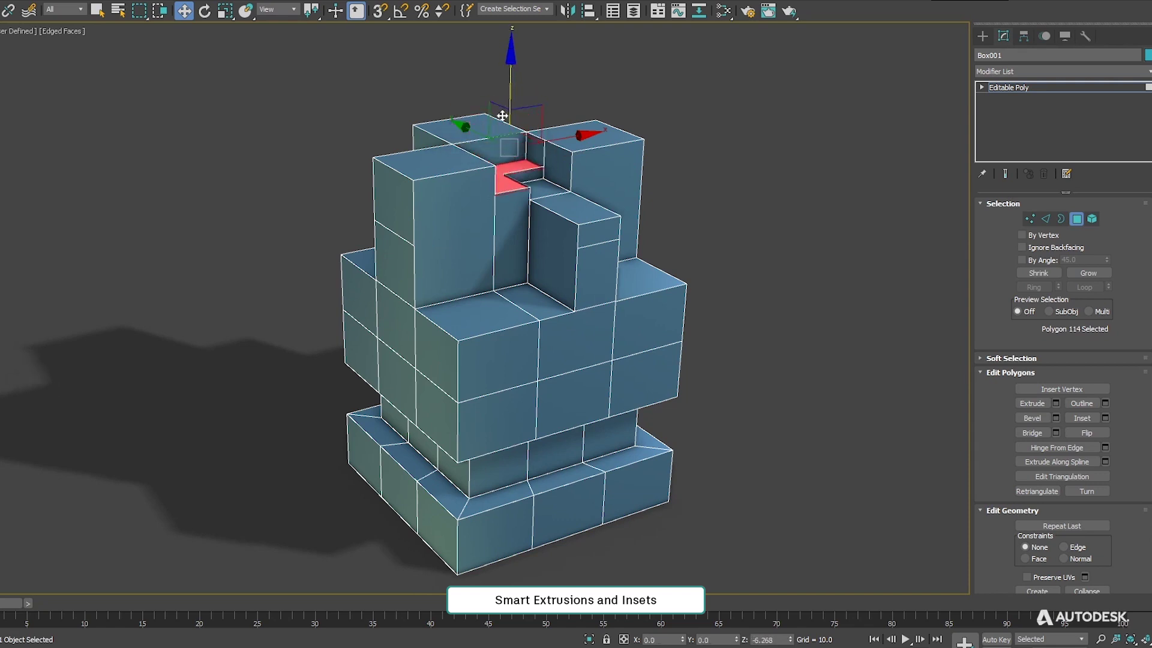
- Inset a top polygon on the cube and push it down into a recess
{"action": "left_click", "coordinate": [444, 167]}
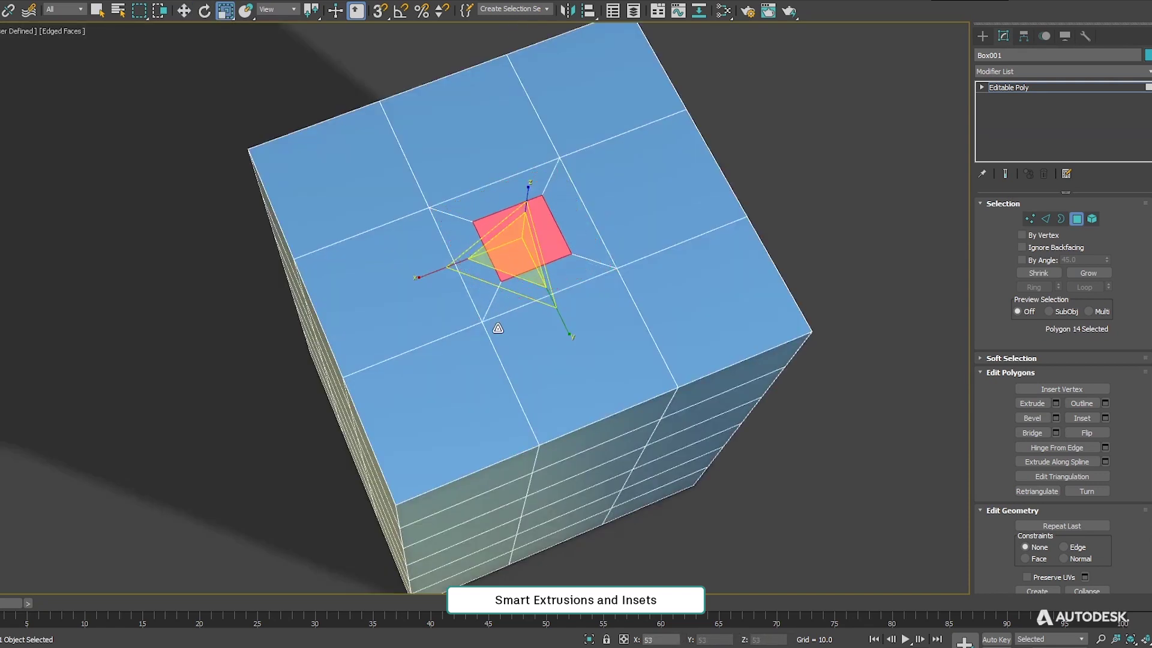
{"action": "left_click_drag", "start_coordinate": [511, 259], "coordinate": [582, 104]}
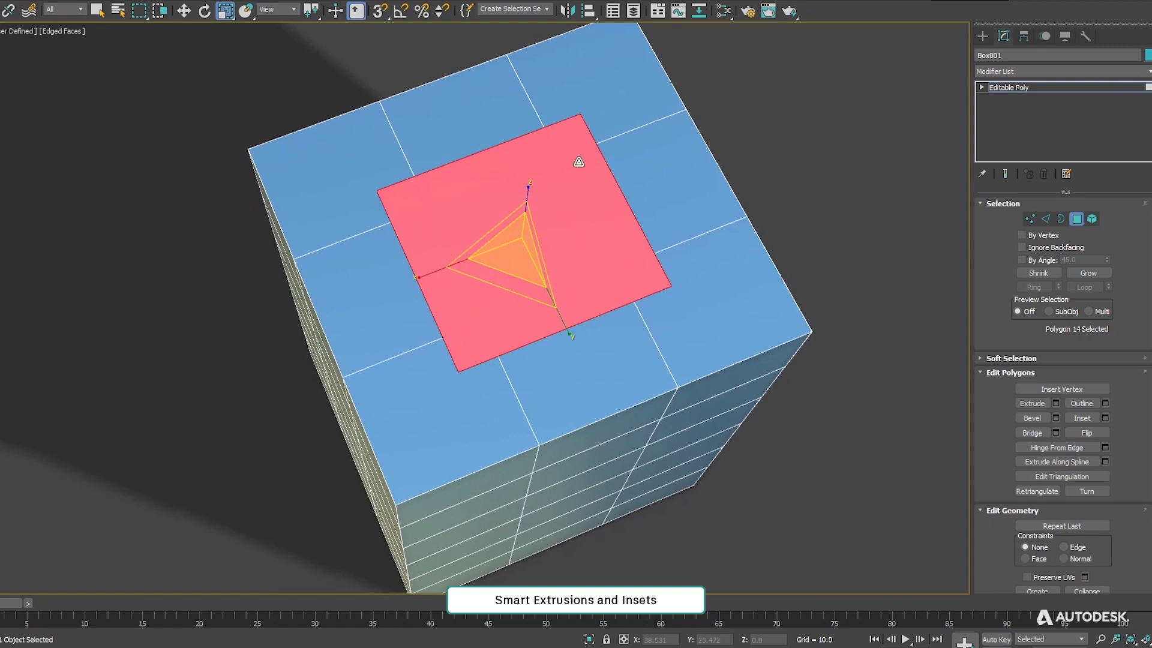
{"action": "key", "text": "w"}
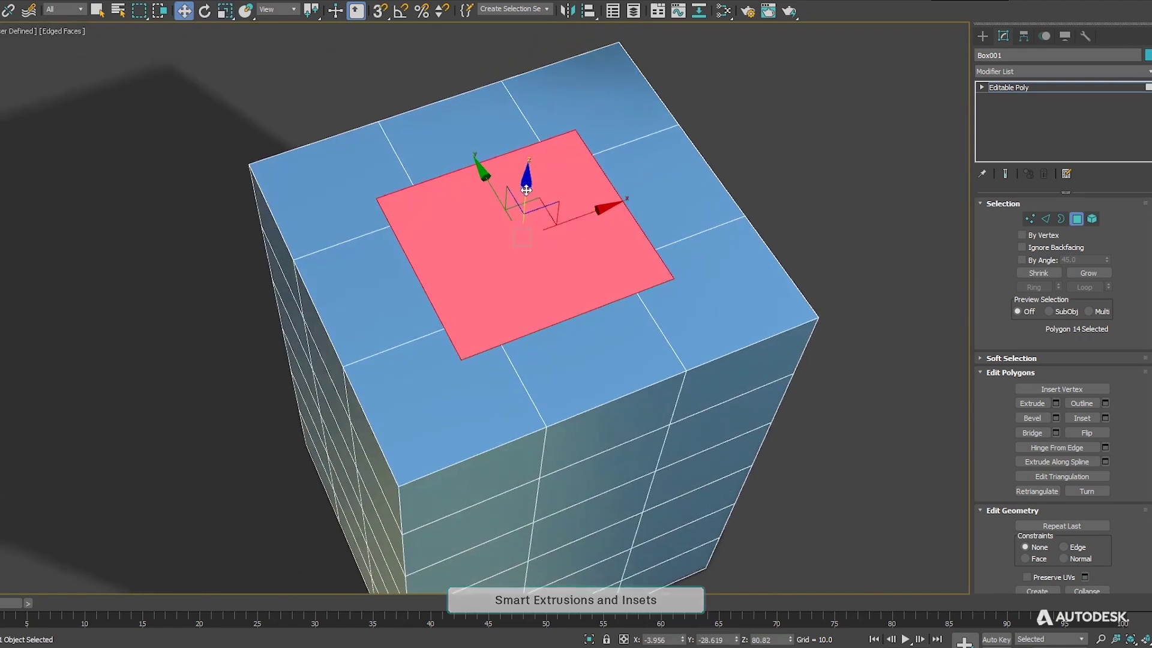
{"action": "left_click_drag", "start_coordinate": [548, 191], "coordinate": [541, 240], "text": "shift"}
- Stretch the zigzag wall's end along X and extrude more wall segments up-right
{"action": "left_click", "coordinate": [666, 180]}
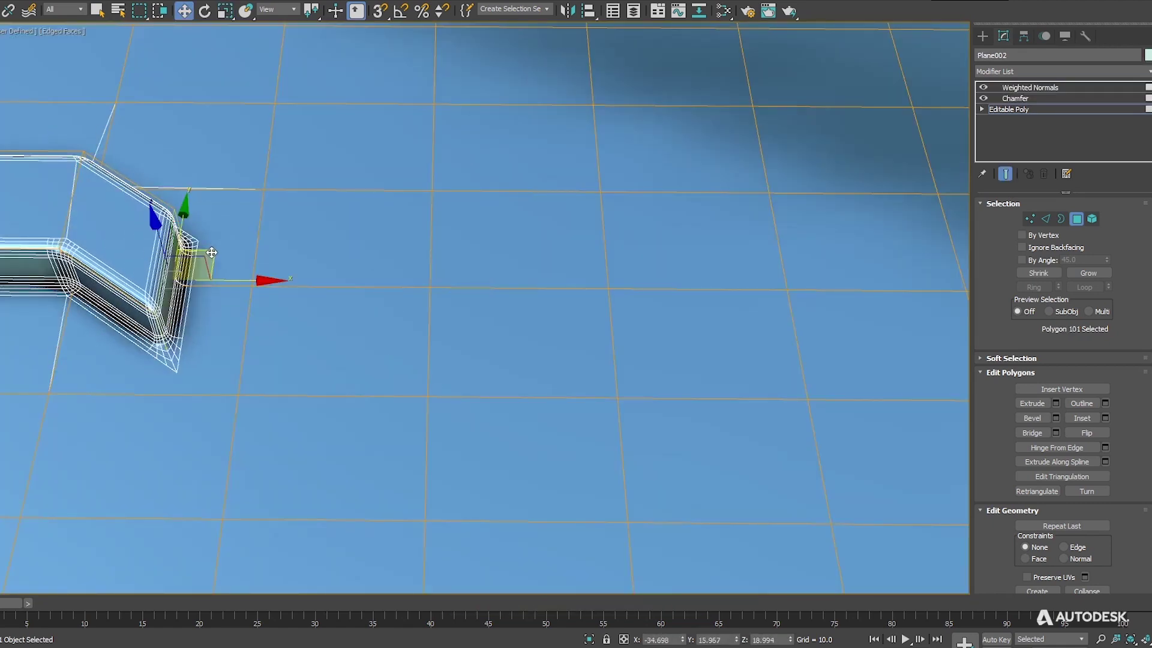
{"action": "left_click_drag", "start_coordinate": [232, 278], "coordinate": [763, 296]}
{"action": "mouse_move", "coordinate": [744, 249]}
{"action": "left_mouse_down", "text": "shift"}
{"action": "mouse_move", "coordinate": [874, 226]}
{"action": "mouse_move", "coordinate": [834, 173]}
{"action": "left_mouse_up", "text": "shift"}
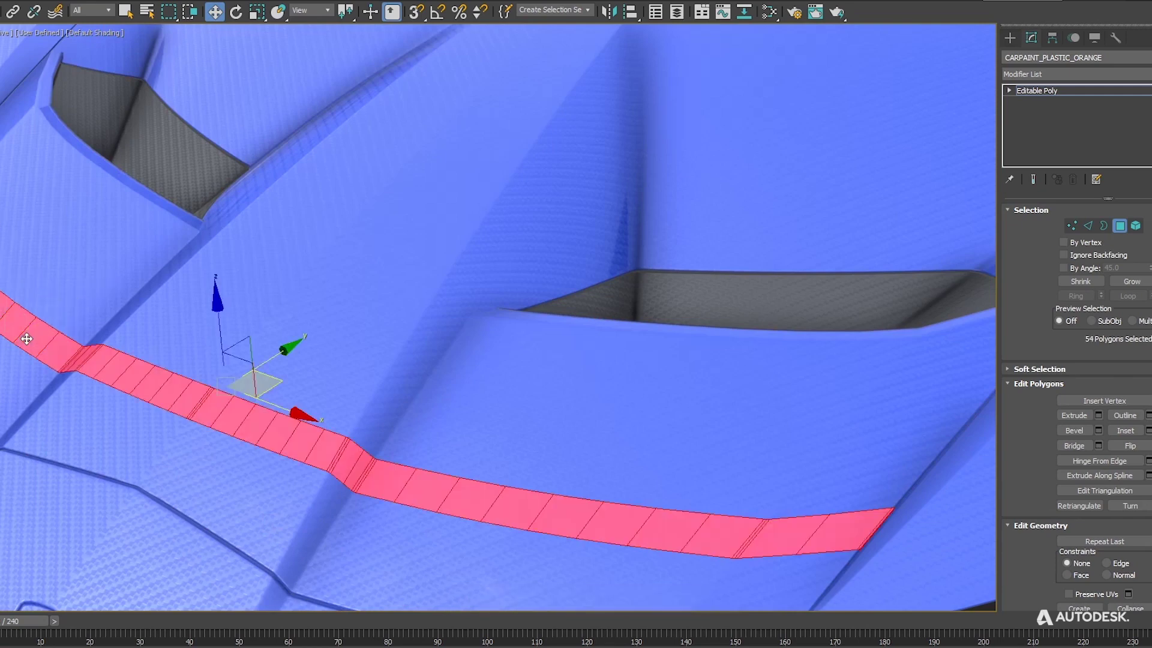
- Select a 9-polygon strip and extend it into an L-shaped strip across the car panel
{"action": "left_click", "coordinate": [218, 366]}
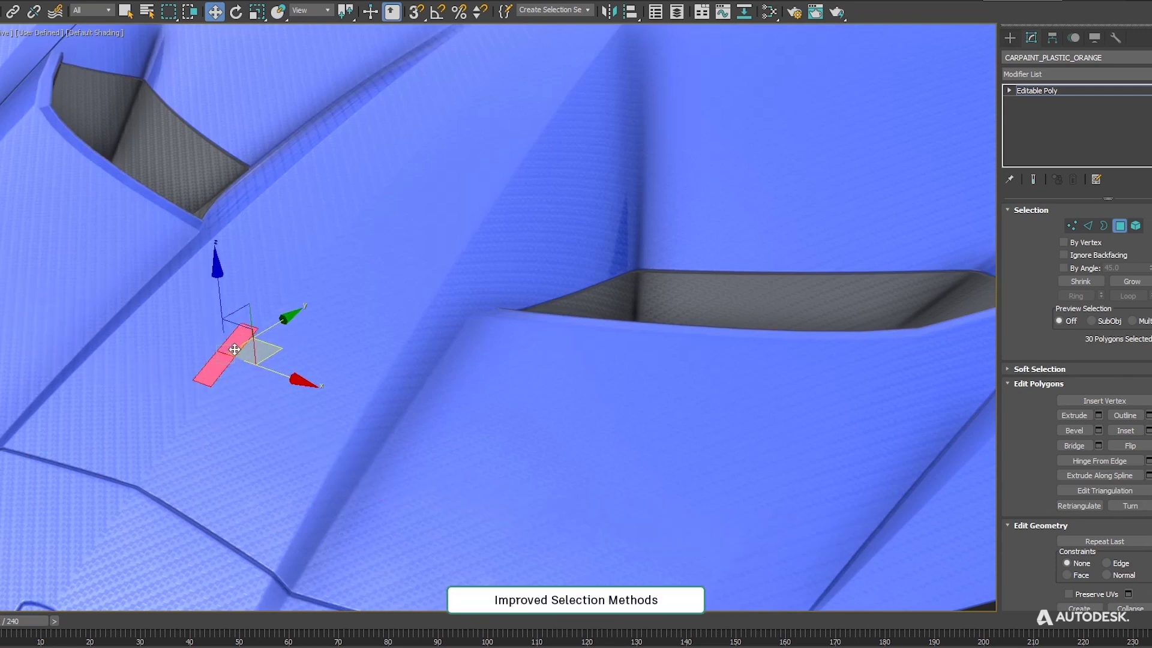
{"action": "left_click", "coordinate": [234, 349], "text": "shift"}
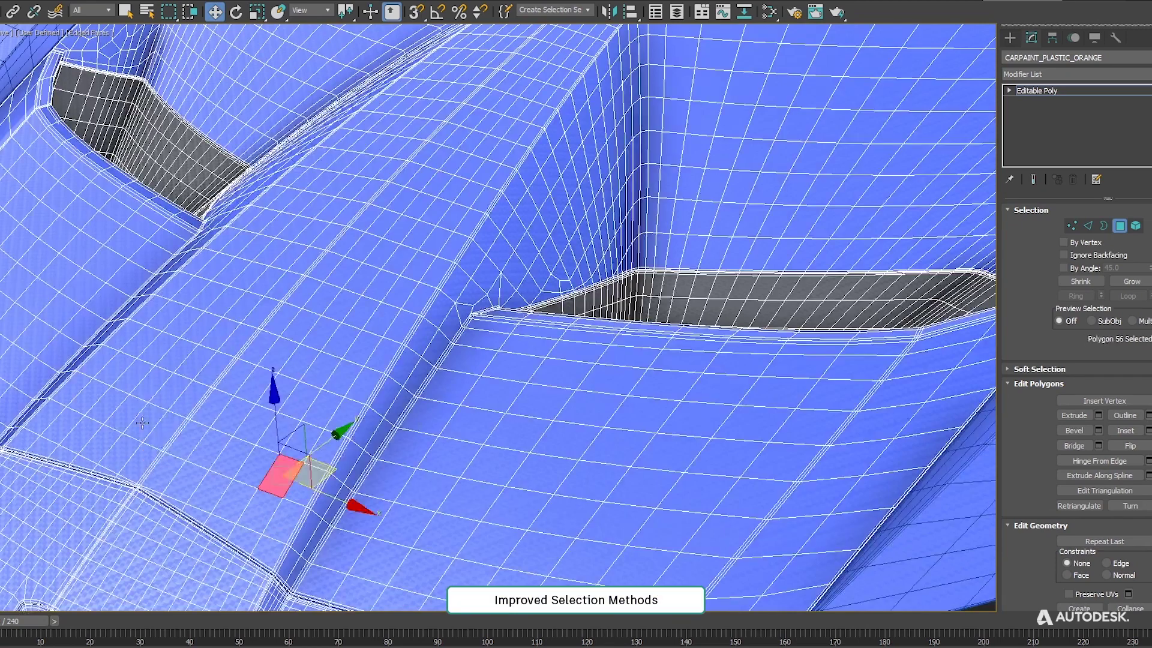
{"action": "left_click", "coordinate": [142, 423], "text": "shift"}
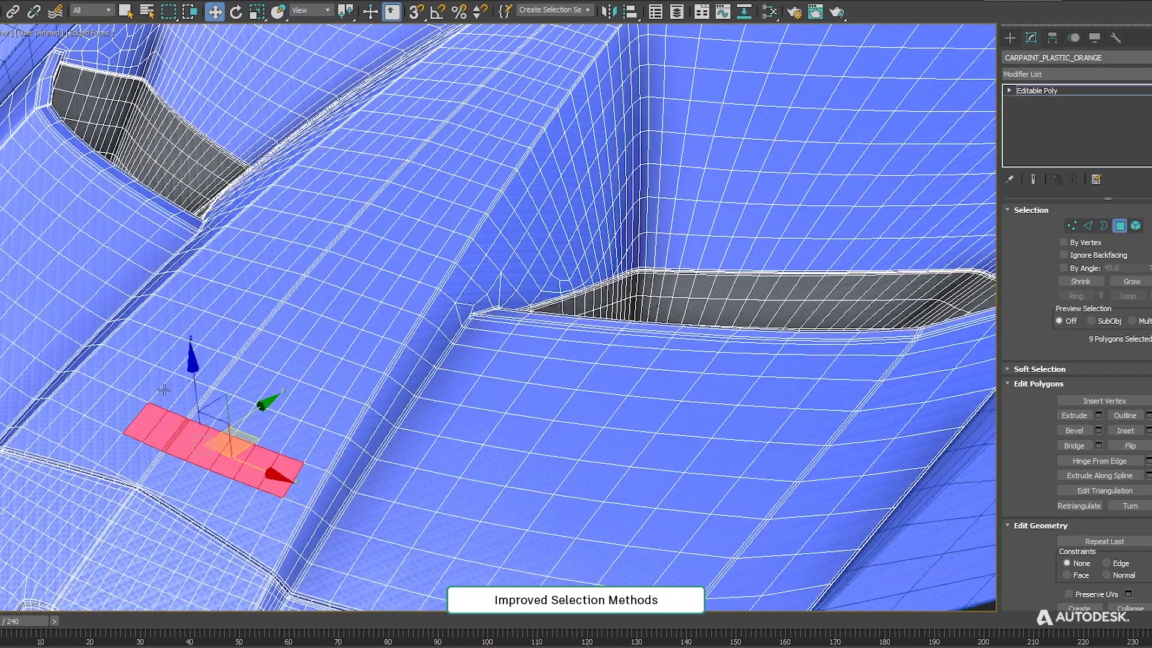
{"action": "left_click", "coordinate": [265, 281], "text": "shift"}
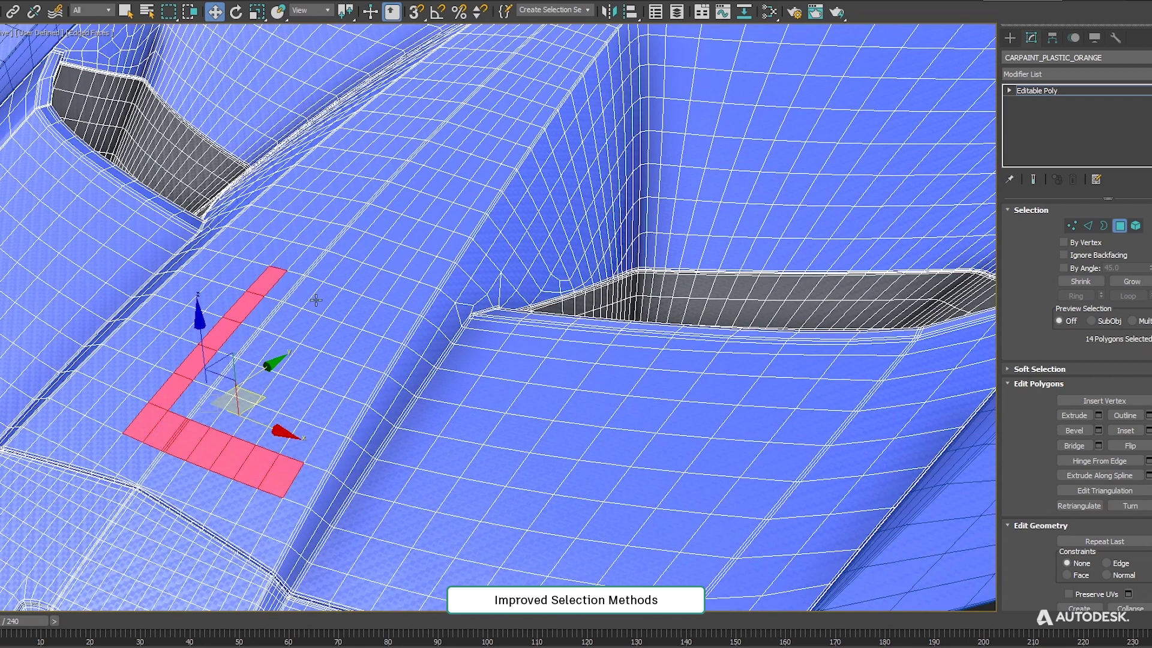
{"action": "left_click", "coordinate": [357, 317], "text": "shift"}
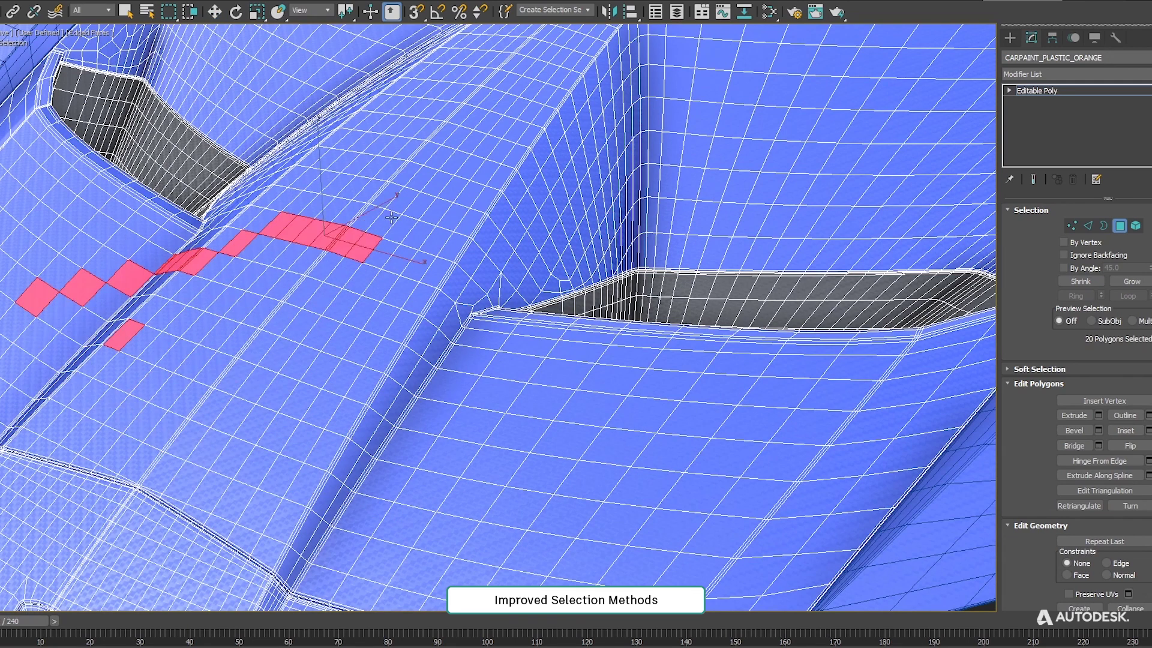
- Select a shortest-path run of polygons going down, right and up-right across the body
{"action": "left_click", "coordinate": [408, 198], "text": "shift"}
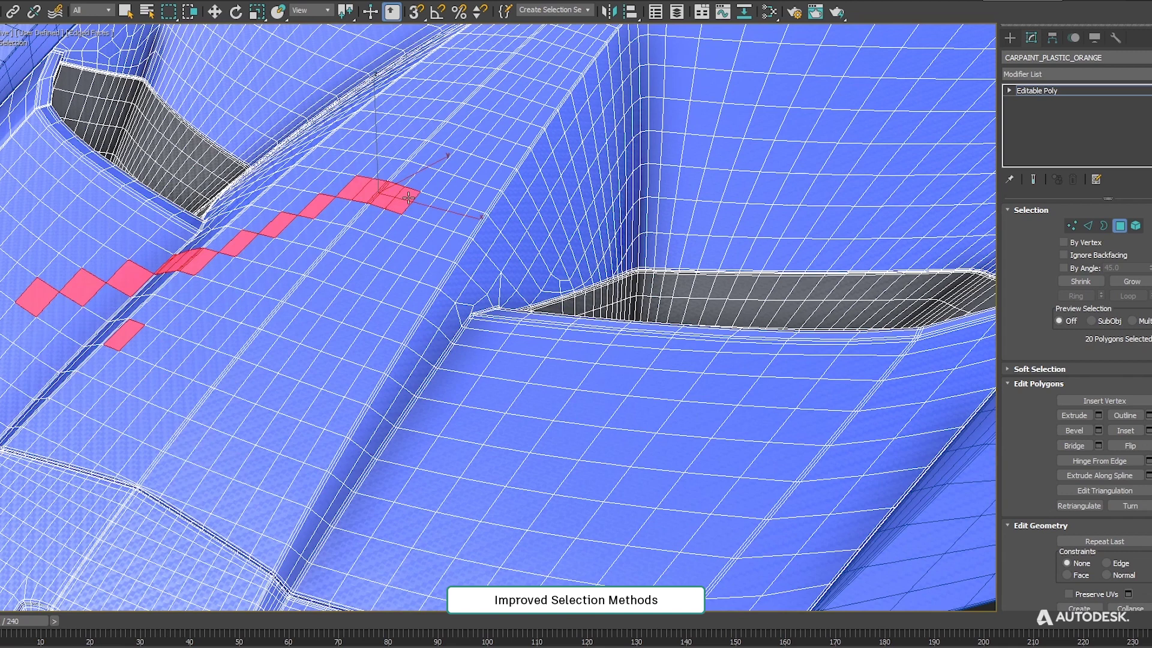
{"action": "left_click", "coordinate": [411, 527], "text": "shift"}
{"action": "left_click", "coordinate": [606, 501], "text": "shift"}
{"action": "left_click", "coordinate": [738, 450], "text": "shift"}
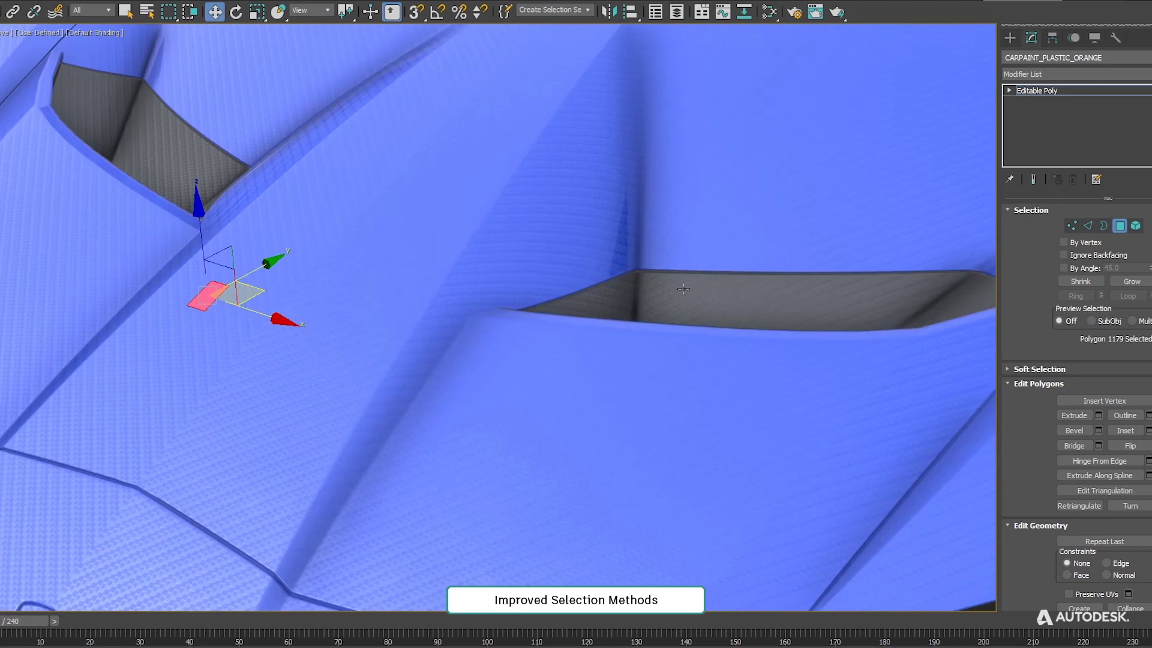
- Select whole elements: the inner recess strip, the upper surface, then the lower-left panel
{"action": "double_click", "coordinate": [683, 289]}
{"action": "double_click", "coordinate": [426, 209]}
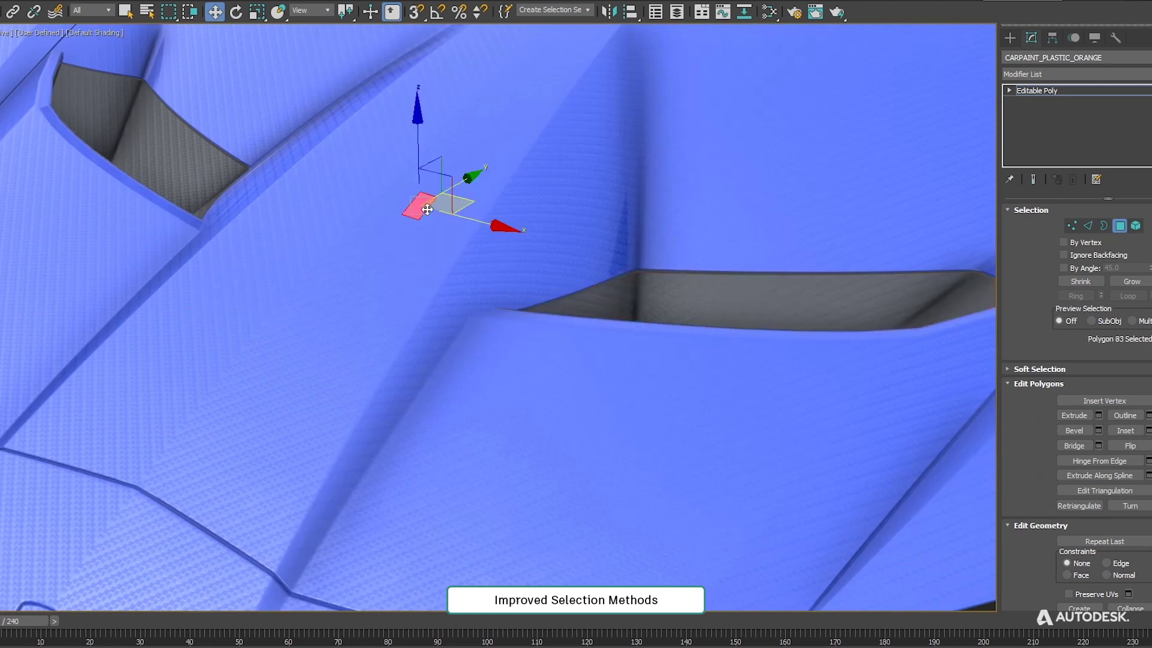
{"action": "double_click", "coordinate": [16, 483]}
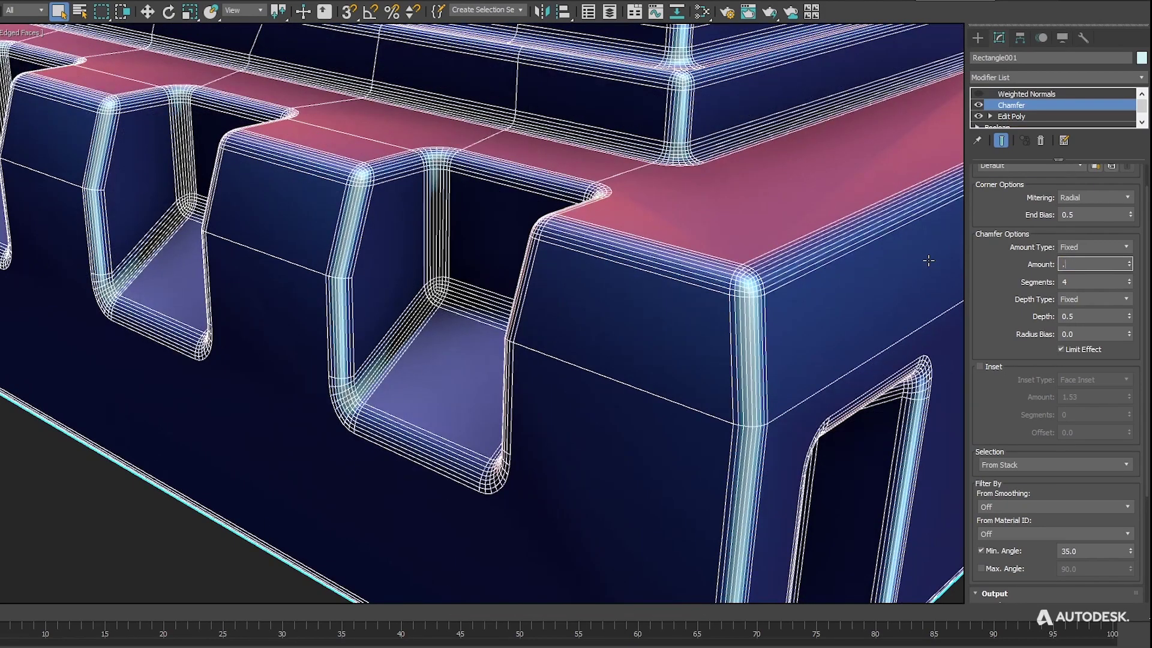
- Apply Chamfer Amount 0.4, then flip Weighted Normals off and on repeatedly, ending on
{"action": "key", "text": "Return"}
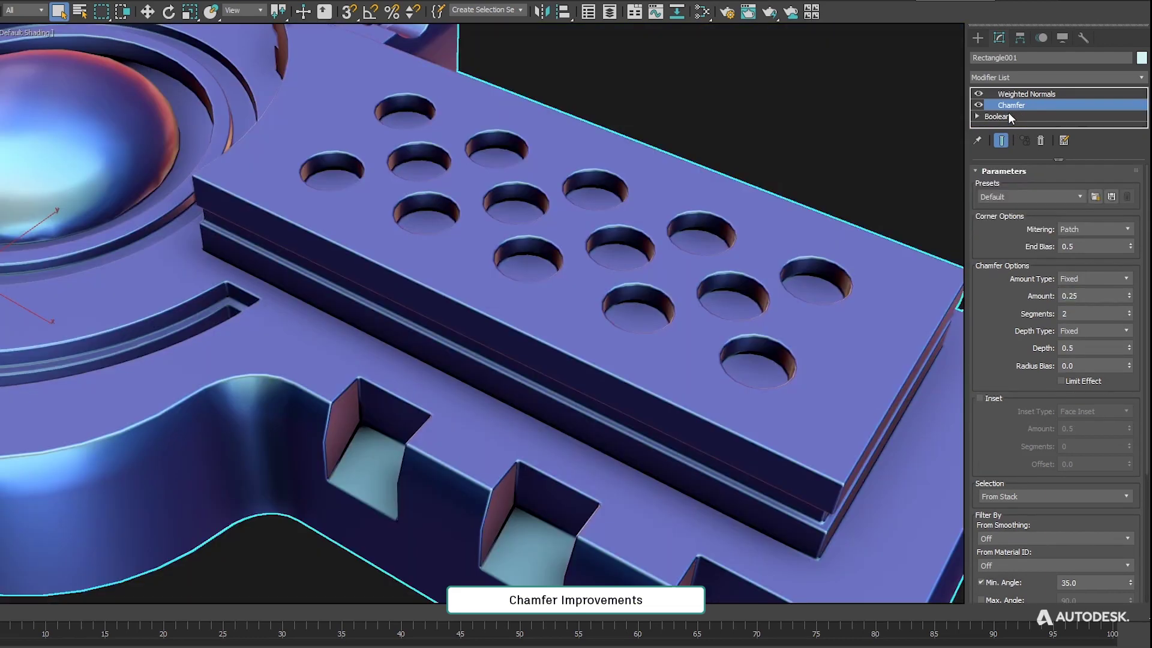
{"action": "left_click", "coordinate": [997, 95]}
{"action": "left_click", "coordinate": [978, 94]}
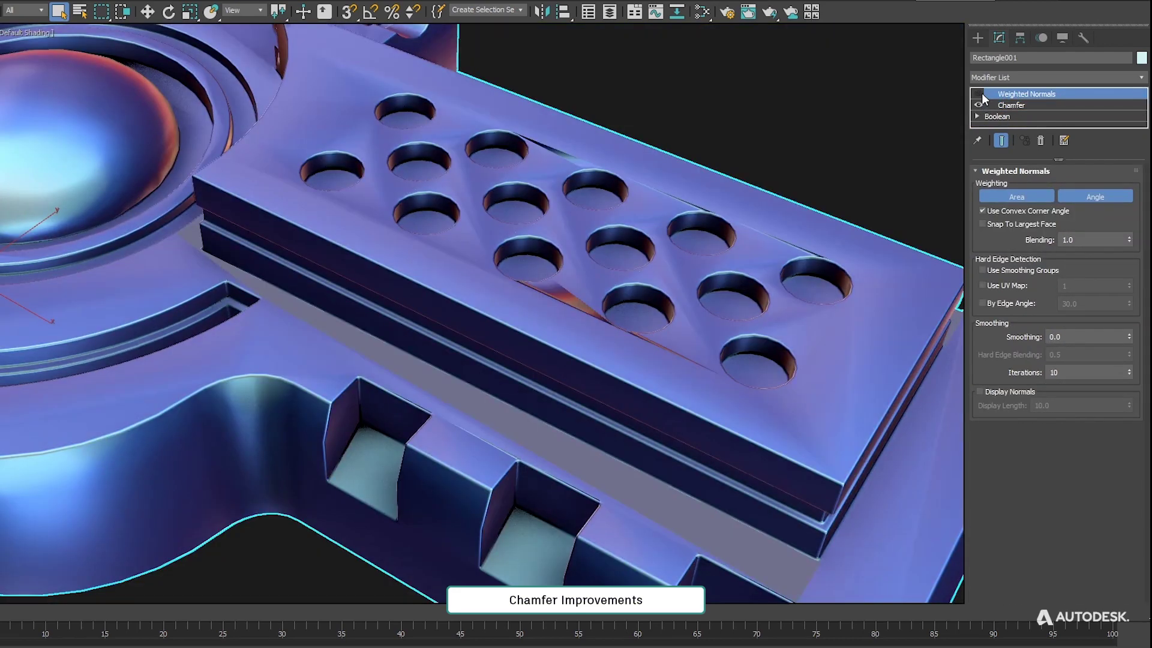
{"action": "left_click", "coordinate": [982, 93]}
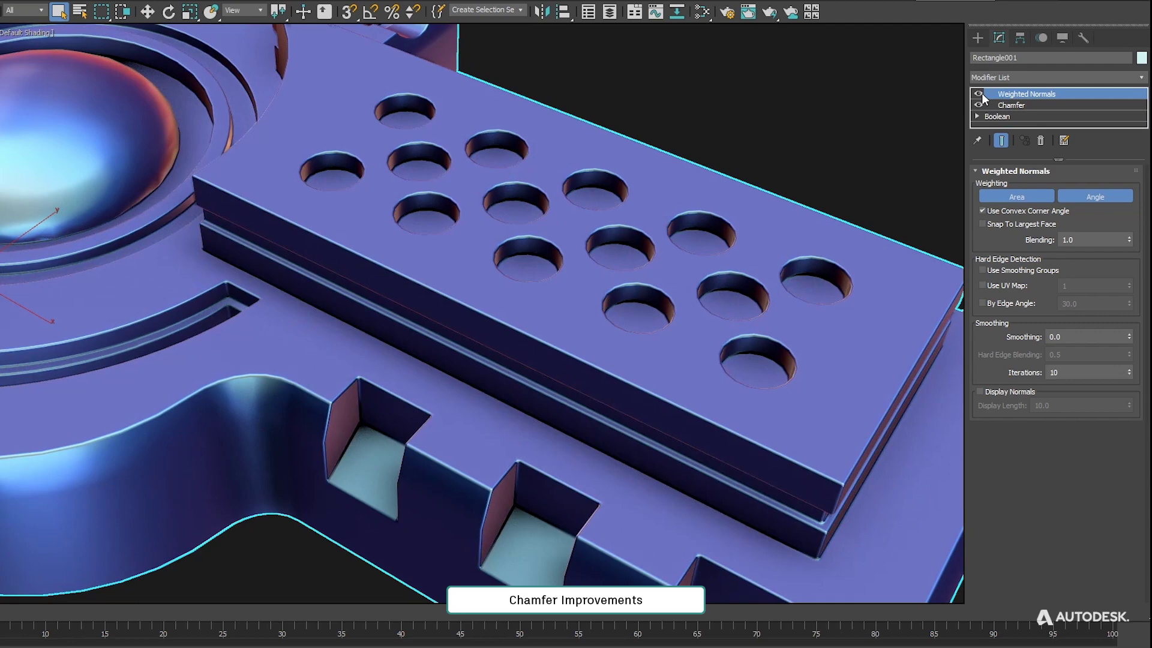
{"action": "left_click", "coordinate": [981, 92]}
{"action": "left_click", "coordinate": [981, 93]}
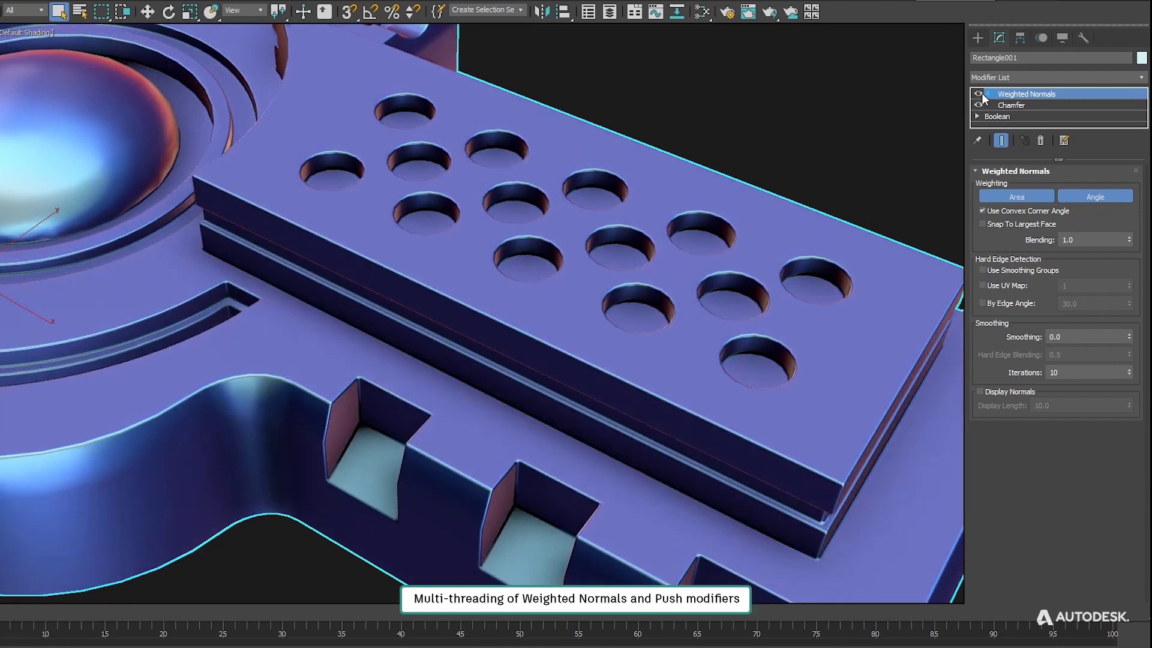
{"action": "left_click", "coordinate": [981, 93]}
{"action": "left_click", "coordinate": [981, 93]}
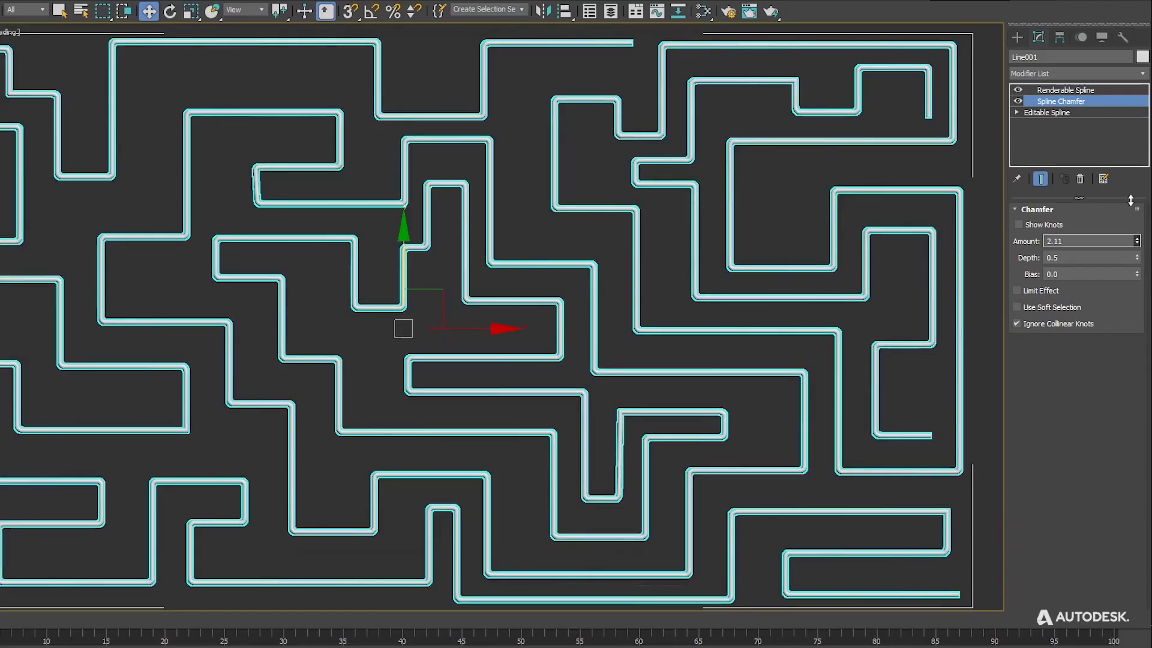
- Lower the Spline Chamfer amount and reset Depth to 0 for straight maze corners
{"action": "left_click_drag", "start_coordinate": [1129, 10], "coordinate": [1133, 269]}
{"action": "right_click", "coordinate": [1138, 260]}
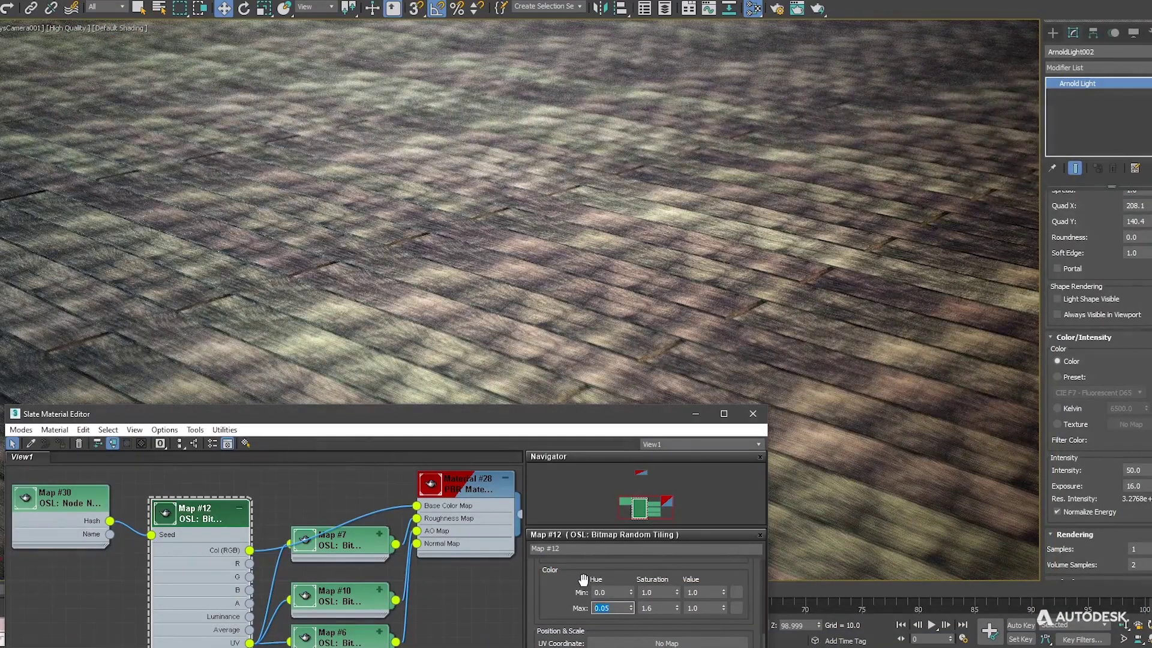
- Set Bitmap Random Tiling Offset V to 1.0, close the editor, and view the plank floor
{"action": "scroll", "coordinate": [583, 579], "scroll_direction": "up", "scroll_amount": 3}
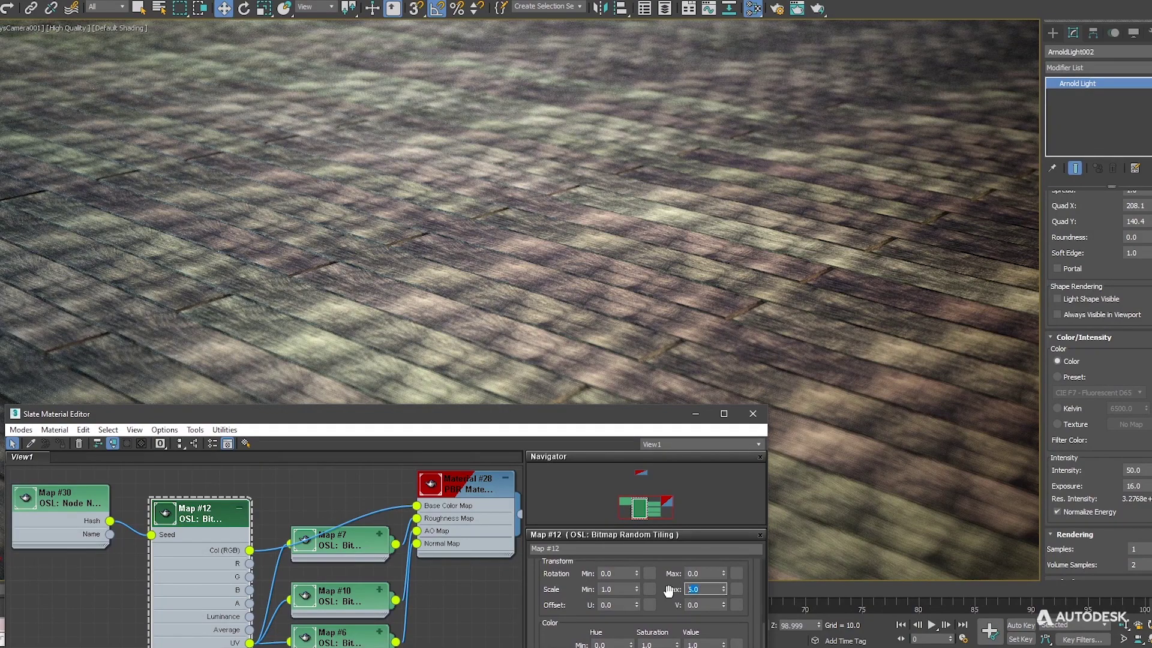
{"action": "type", "text": "1"}
{"action": "key", "text": "Return"}
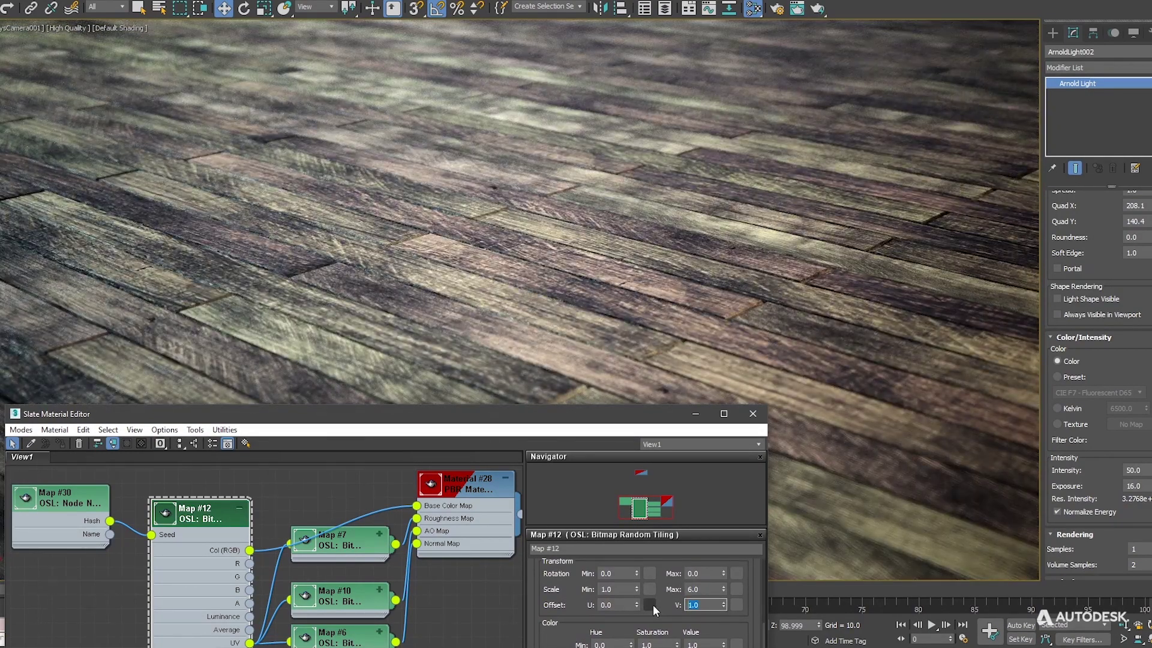
{"action": "left_click", "coordinate": [686, 416]}
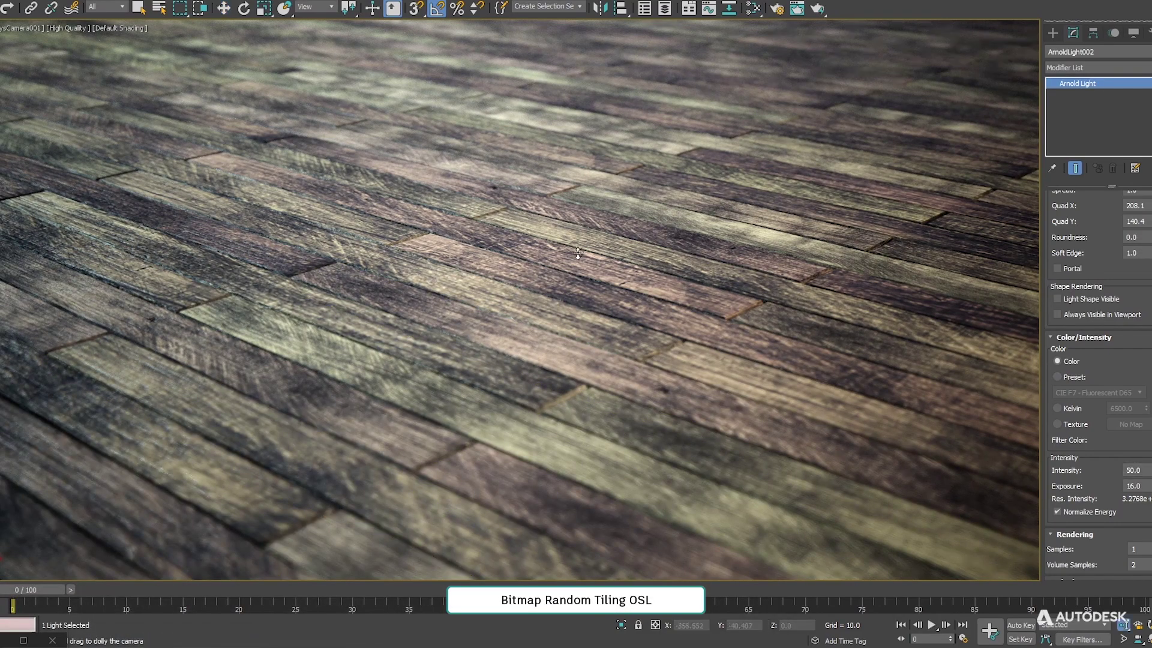
{"action": "left_click_drag", "start_coordinate": [578, 253], "coordinate": [588, 262]}
{"action": "middle_click_drag", "start_coordinate": [589, 263], "coordinate": [729, 242]}
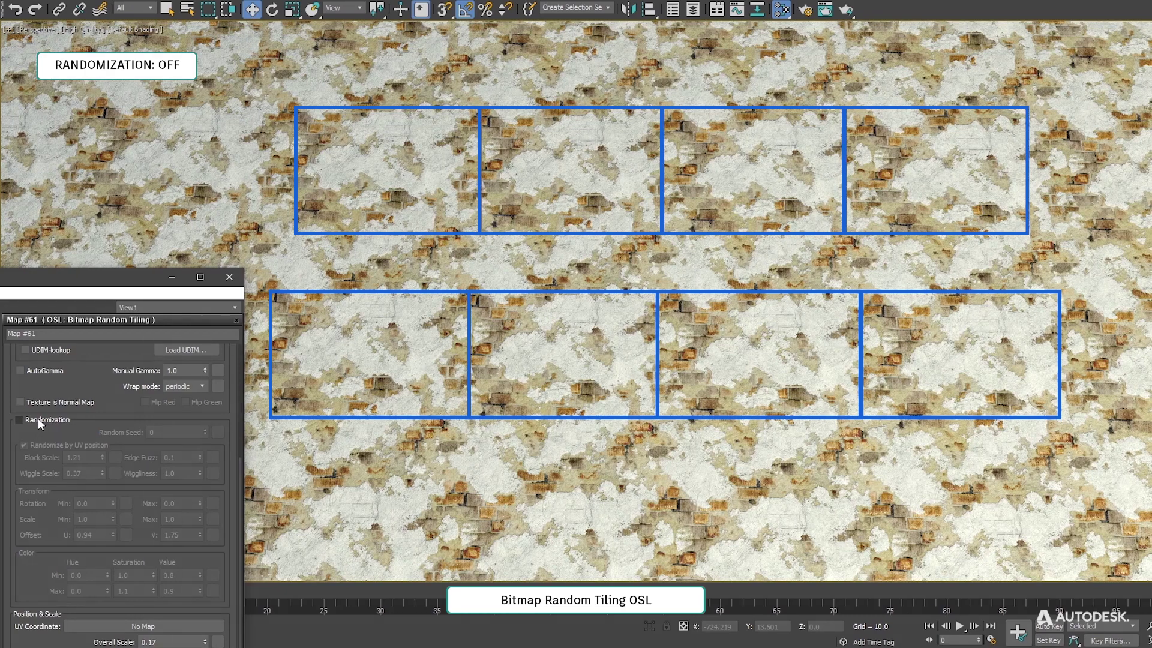
- Enable tile randomization, shift the offset, adjust wiggle, and set Edge Fuzz to 0.1
{"action": "left_click", "coordinate": [37, 419]}
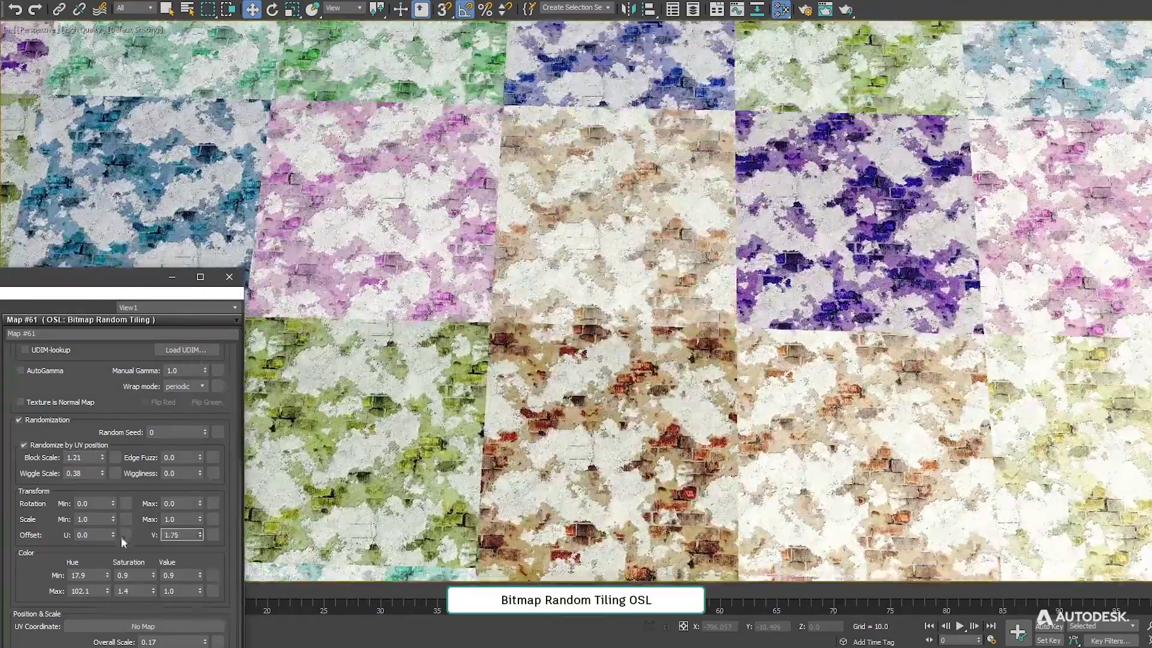
{"action": "left_click_drag", "start_coordinate": [113, 535], "coordinate": [183, 515]}
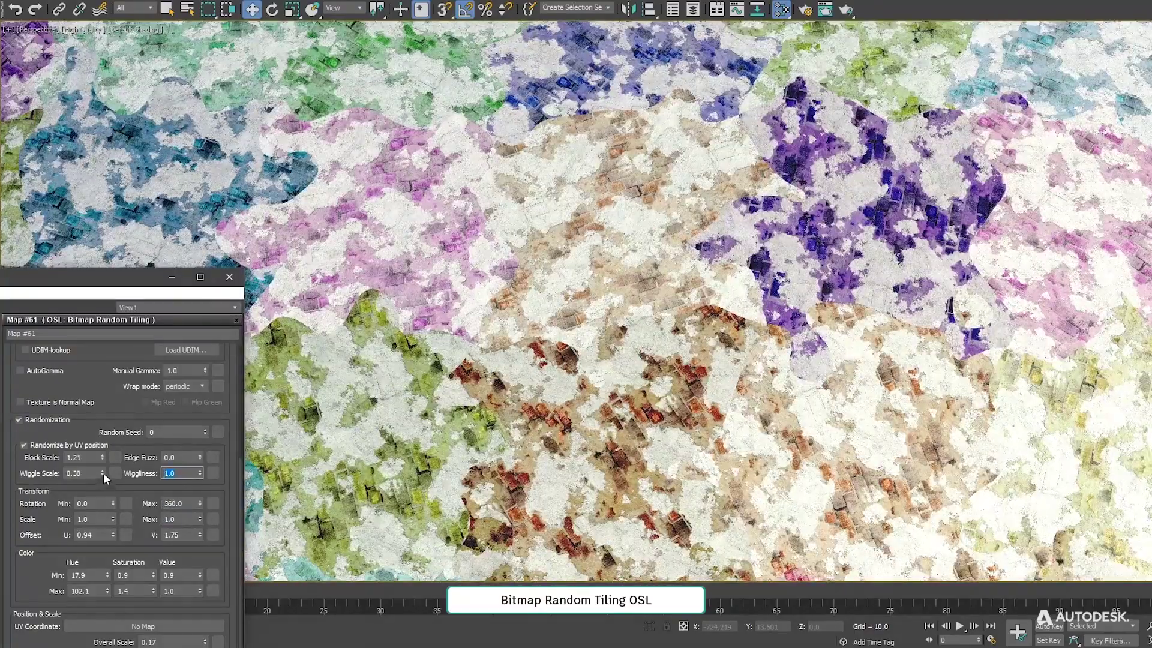
{"action": "left_click_drag", "start_coordinate": [103, 473], "coordinate": [108, 475]}
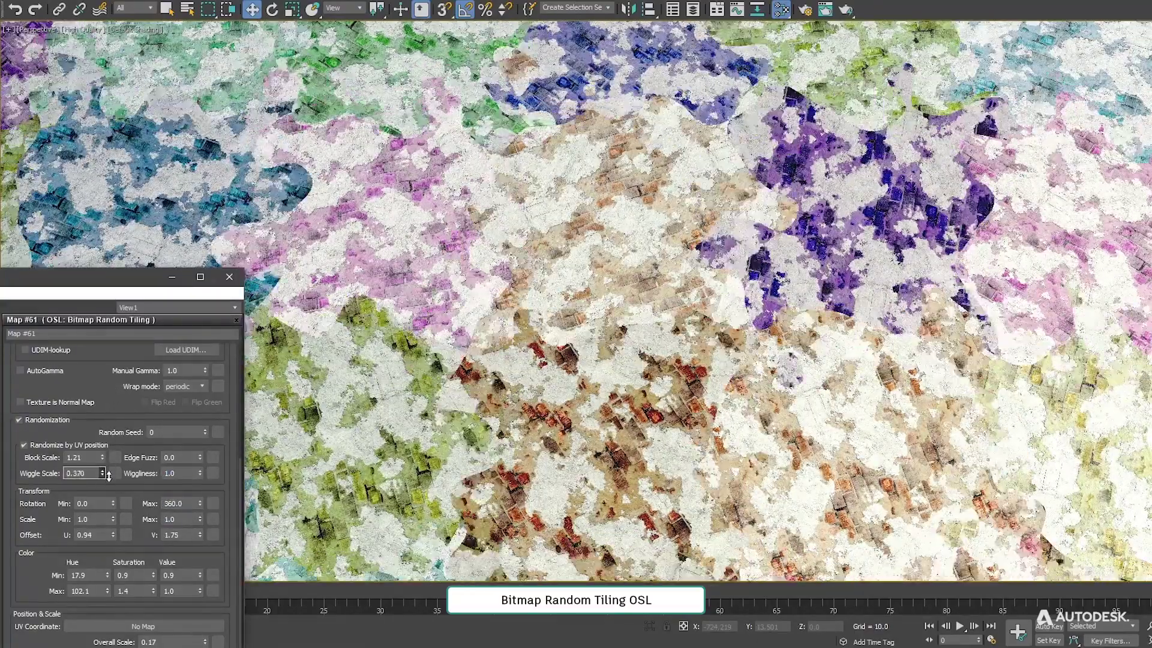
{"action": "type", "text": "0.1"}
{"action": "key", "text": "Return"}
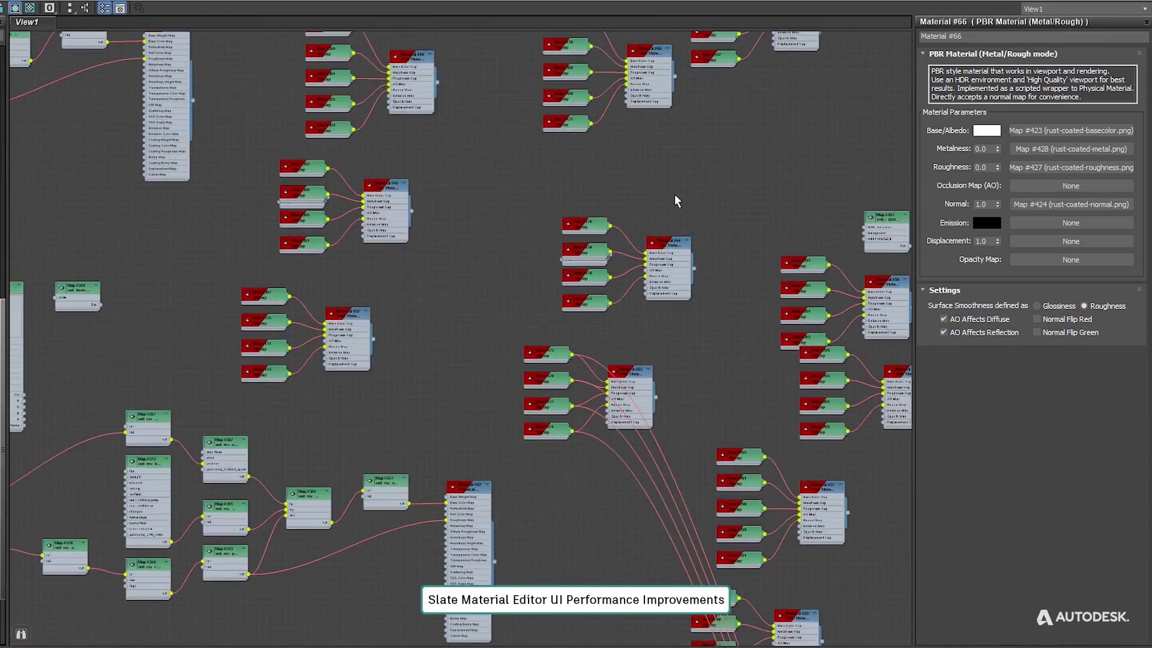
- Pan and zoom around the Slate editor to browse the large PBR node network
{"action": "middle_click_drag", "start_coordinate": [677, 201], "coordinate": [691, 263]}
{"action": "scroll", "coordinate": [624, 312], "scroll_direction": "up", "scroll_amount": 6}
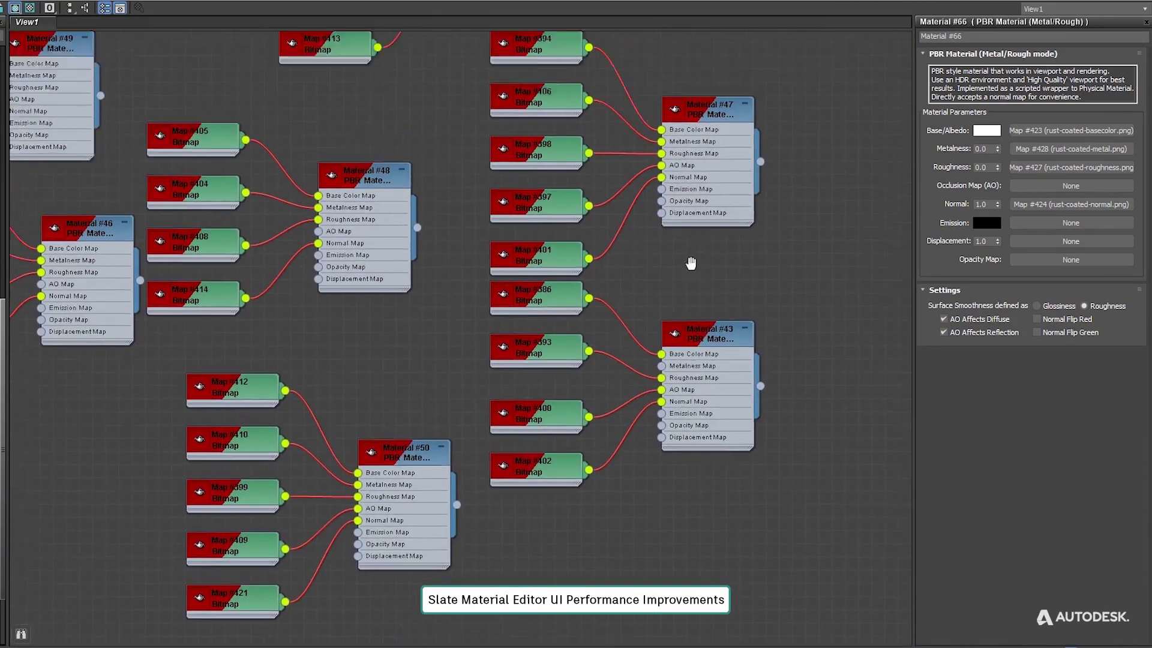
{"action": "scroll", "coordinate": [691, 263], "scroll_direction": "down", "scroll_amount": 6}
{"action": "middle_click_drag", "start_coordinate": [252, 272], "coordinate": [778, 96]}
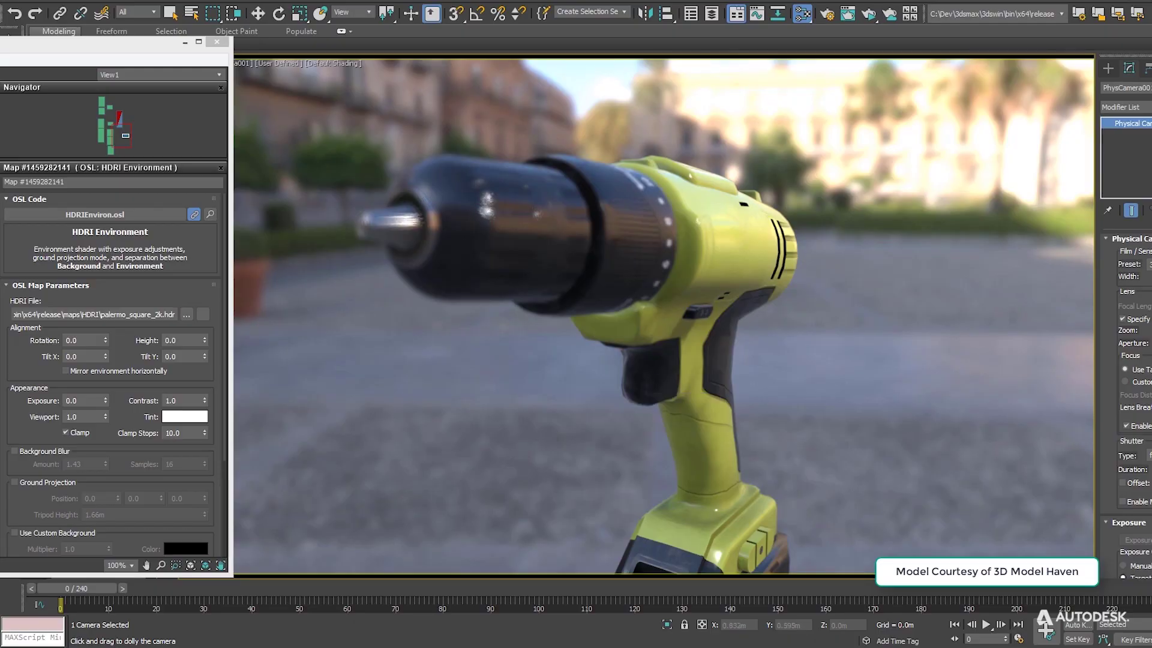
- Dolly and orbit the camera so the whole drill is in view
{"action": "left_click_drag", "start_coordinate": [720, 338], "coordinate": [719, 414]}
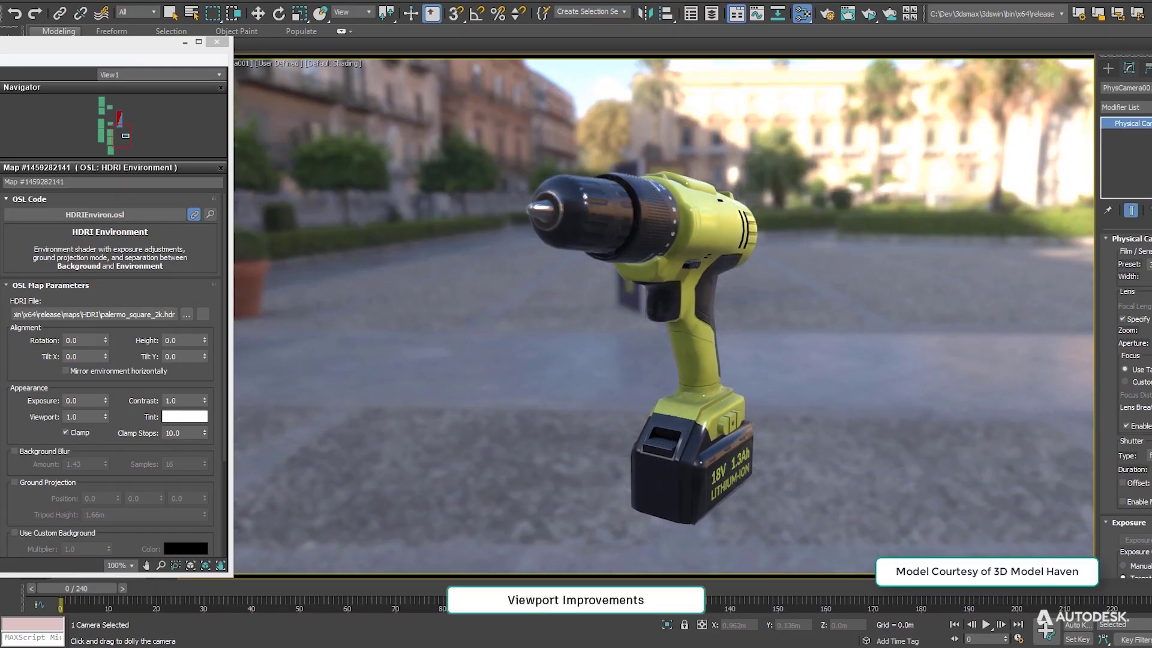
{"action": "left_click_drag", "start_coordinate": [706, 331], "coordinate": [649, 367]}
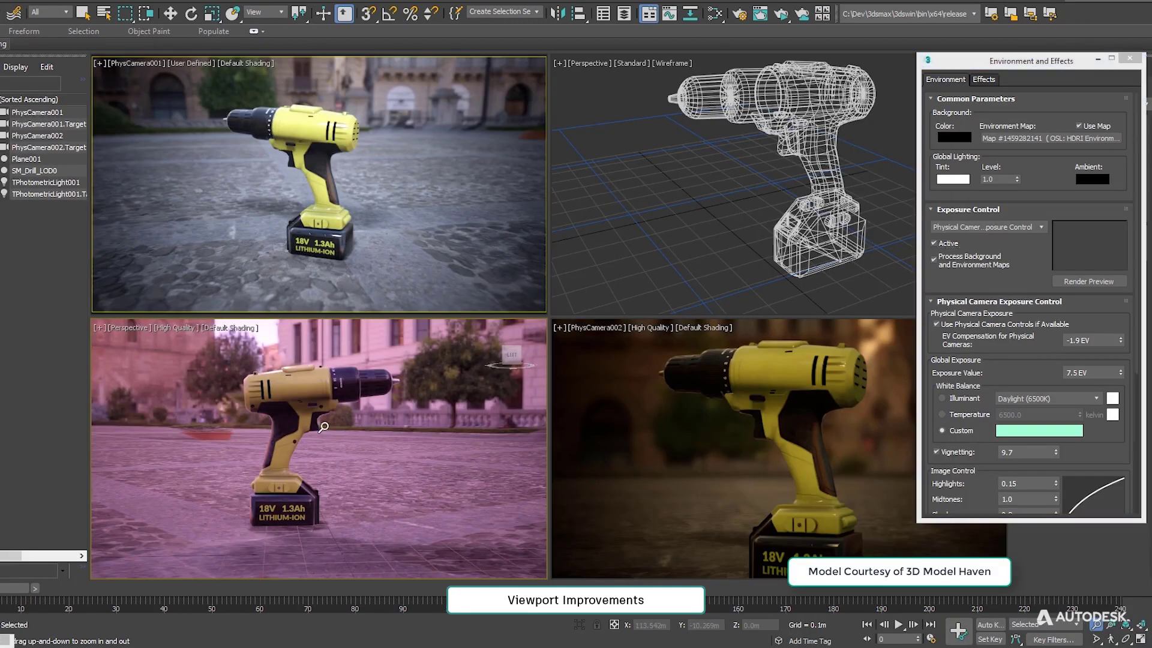
{"action": "left_click_drag", "start_coordinate": [461, 339], "coordinate": [461, 312]}
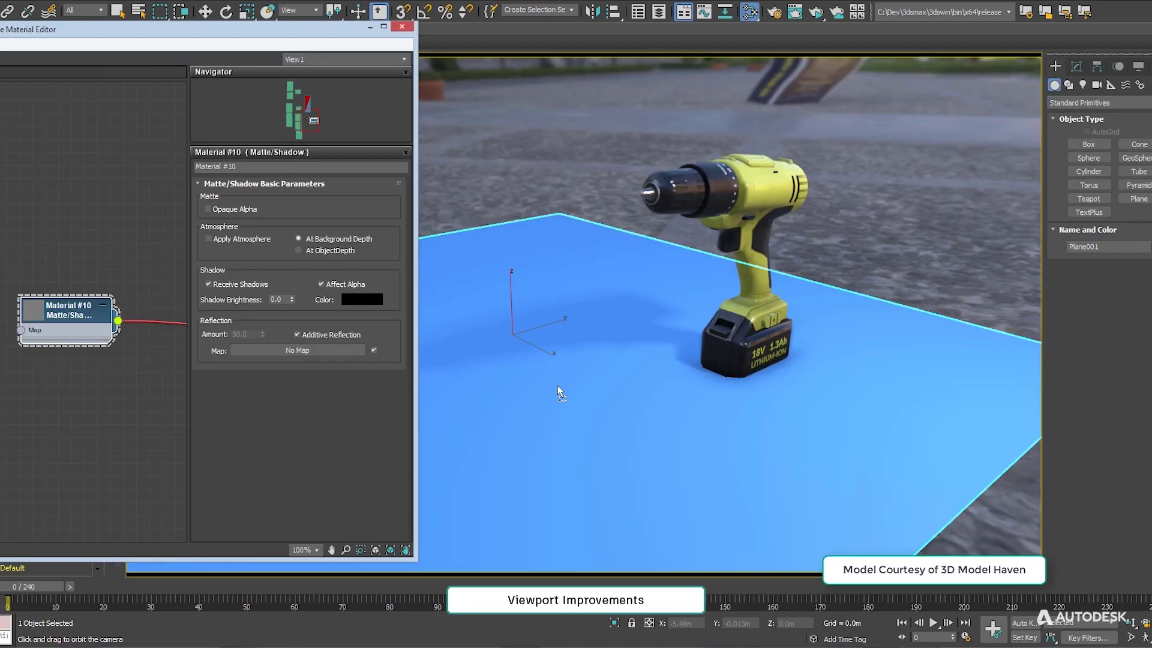
- Assign the Matte/Shadow material to the ground plane and maximize the perspective viewport
{"action": "left_click_drag", "start_coordinate": [558, 391], "coordinate": [558, 391]}
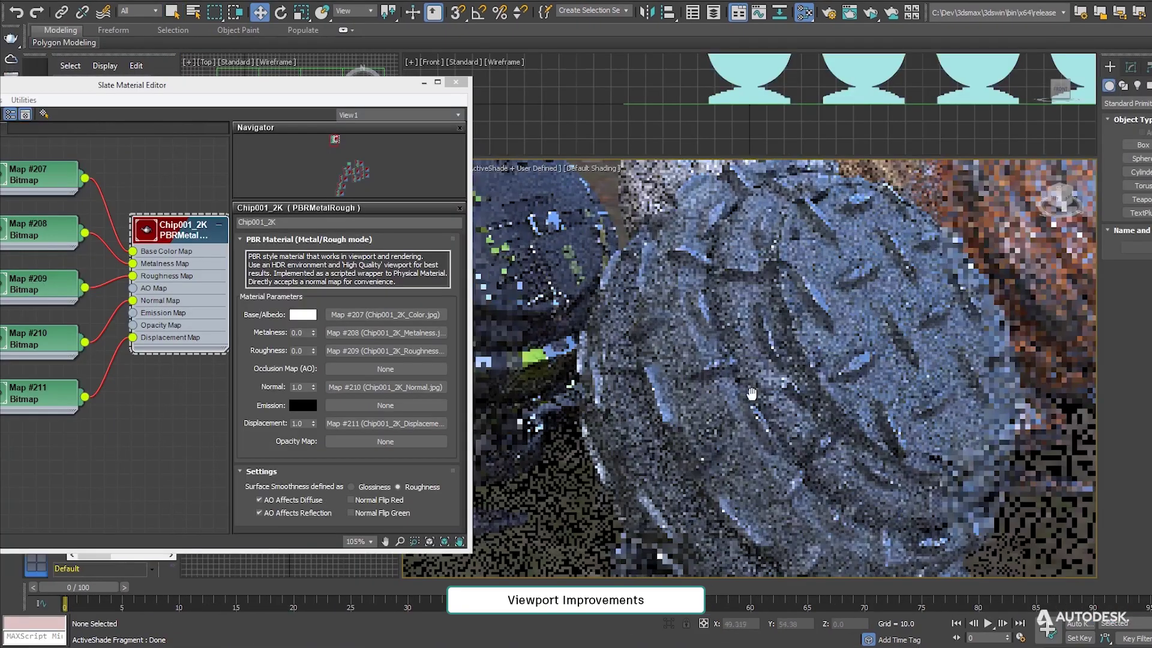
{"action": "scroll", "coordinate": [751, 392], "scroll_direction": "down", "scroll_amount": 5}
{"action": "scroll", "coordinate": [926, 355], "scroll_direction": "up", "scroll_amount": 5}
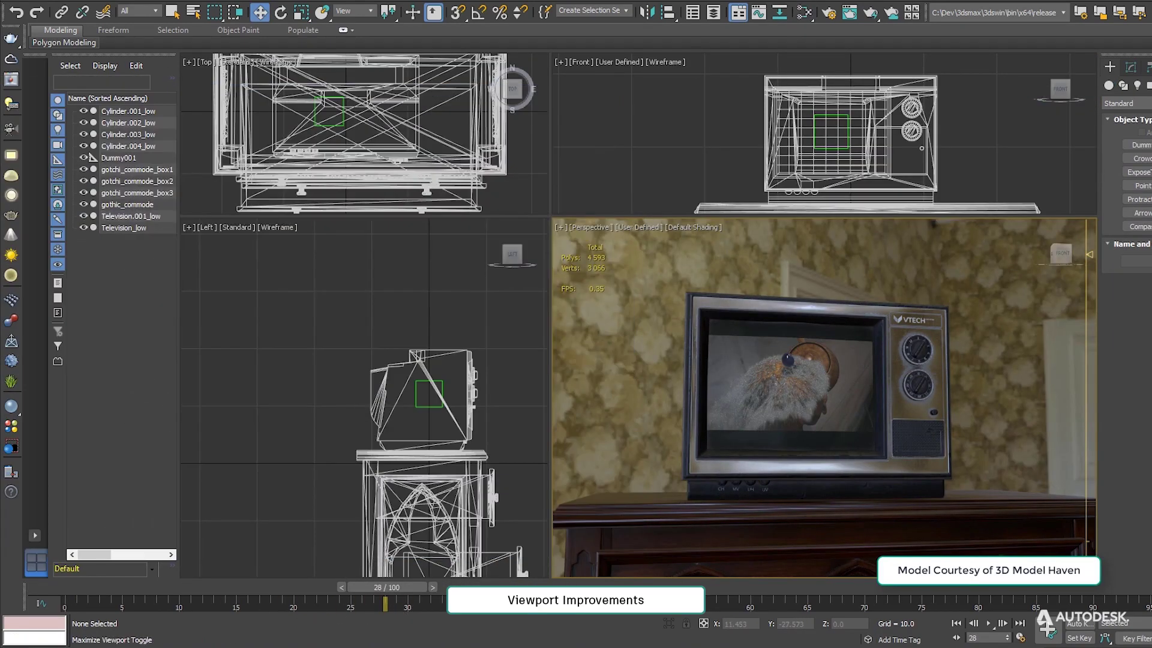
{"action": "key", "text": "alt+w"}
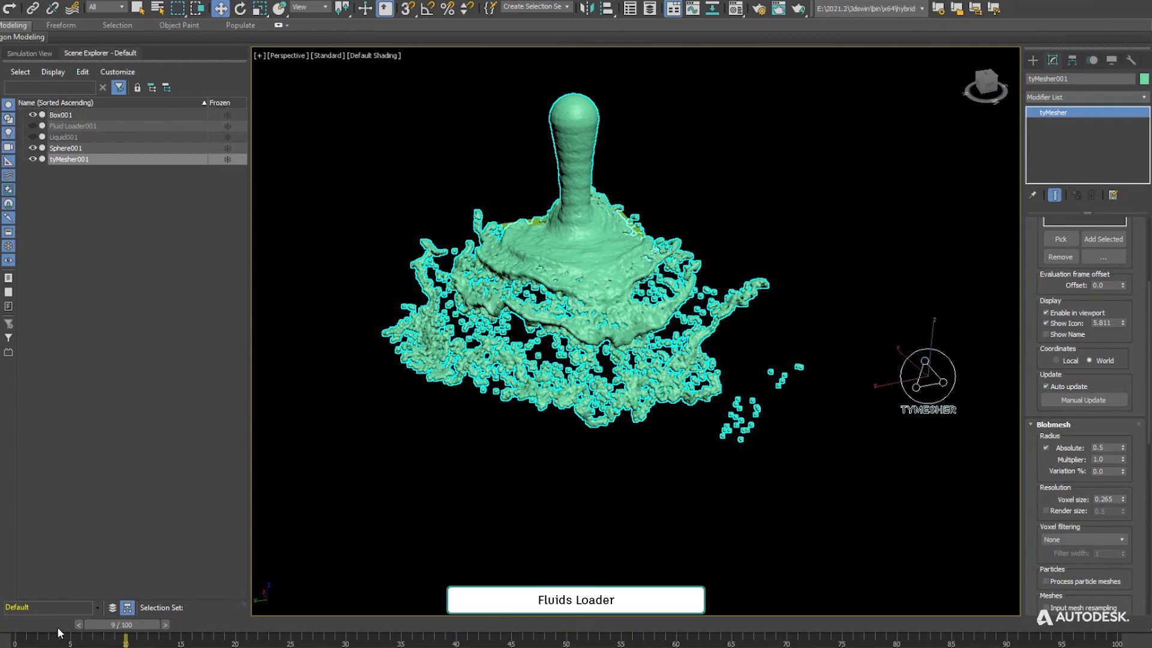
- Scrub the time slider through the fluid splash's first frames to about frame 8
{"action": "mouse_move", "coordinate": [59, 633]}
{"action": "left_mouse_down"}
{"action": "mouse_move", "coordinate": [16, 635]}
{"action": "mouse_move", "coordinate": [216, 645]}
{"action": "mouse_move", "coordinate": [114, 641]}
{"action": "mouse_move", "coordinate": [125, 641]}
{"action": "left_mouse_up"}
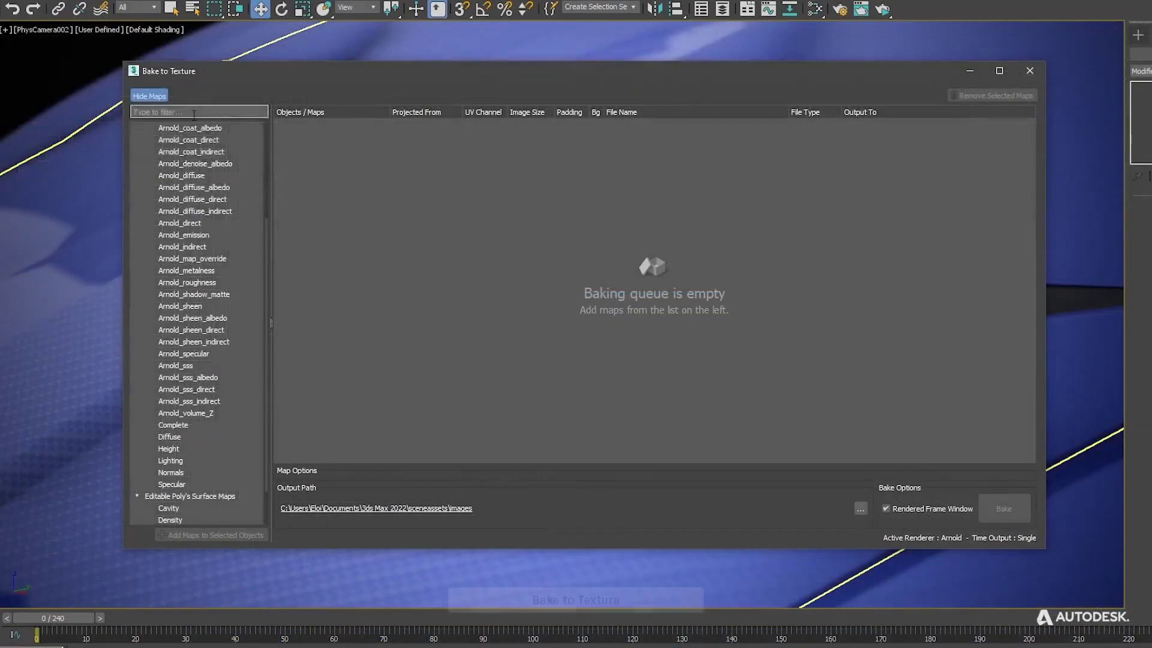
- Filter by 'diffuse' and add Arnold_diffuse_albedo and Arnold_diffuse_indirect maps to the stairs
{"action": "left_click", "coordinate": [193, 114]}
{"action": "type", "text": "diffuse"}
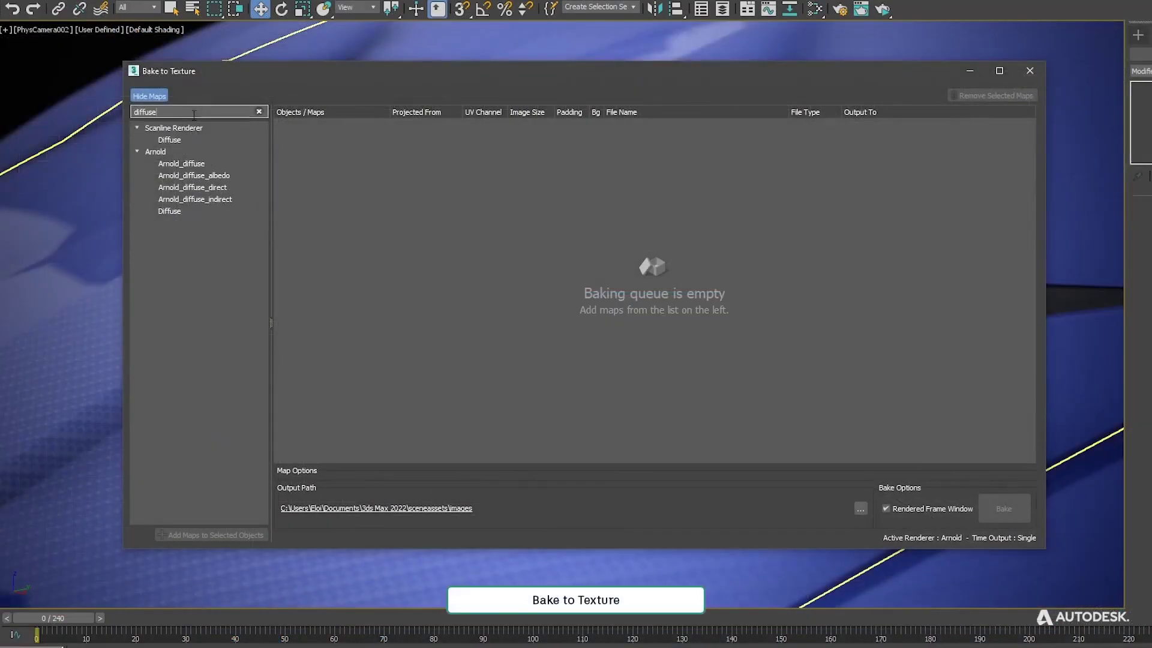
{"action": "left_click", "coordinate": [228, 175]}
{"action": "left_click", "coordinate": [225, 198], "text": "ctrl"}
{"action": "left_click", "coordinate": [212, 536]}
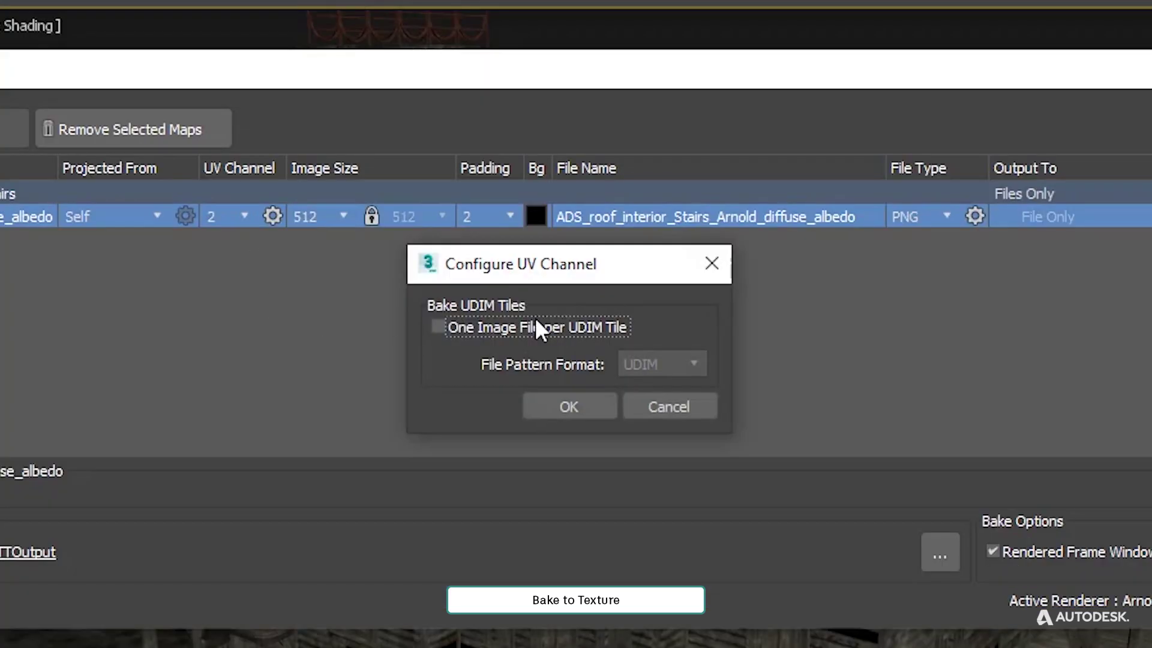
- Enable One Image File per UDIM Tile for the bake
{"action": "left_click", "coordinate": [528, 328]}
{"action": "left_click", "coordinate": [527, 329]}
{"action": "left_click", "coordinate": [546, 328]}
{"action": "left_click", "coordinate": [546, 328]}
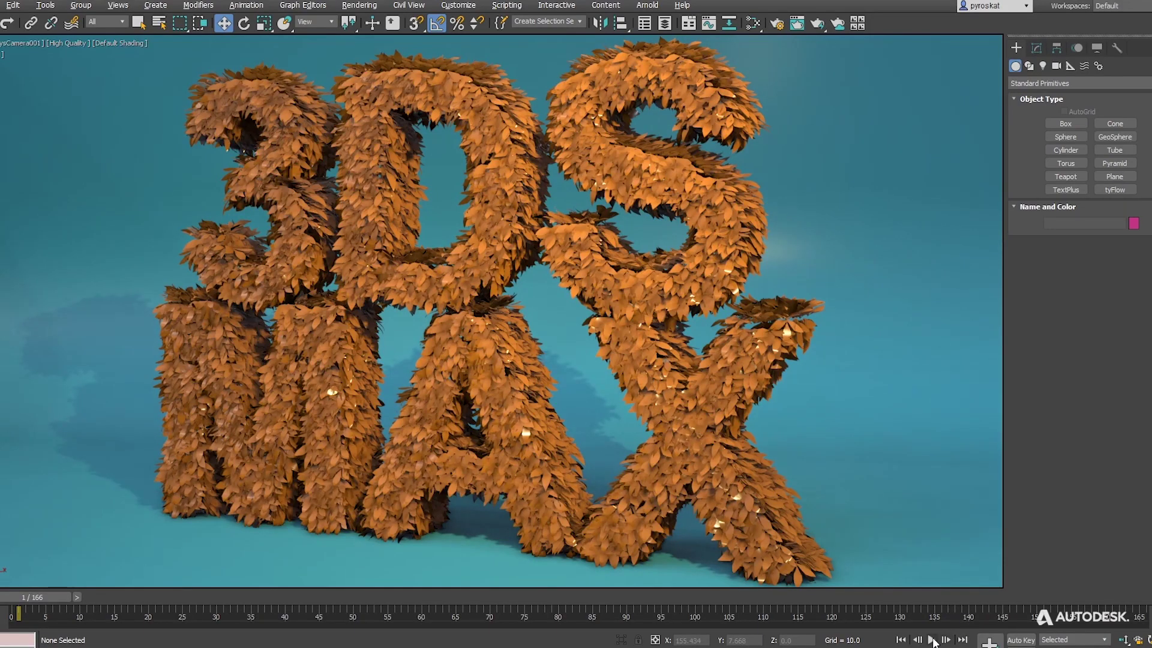
- Play the animation, store a RenderView snapshot, and switch shading to Basic, Lighting, then Occlusion
{"action": "left_click", "coordinate": [931, 640]}
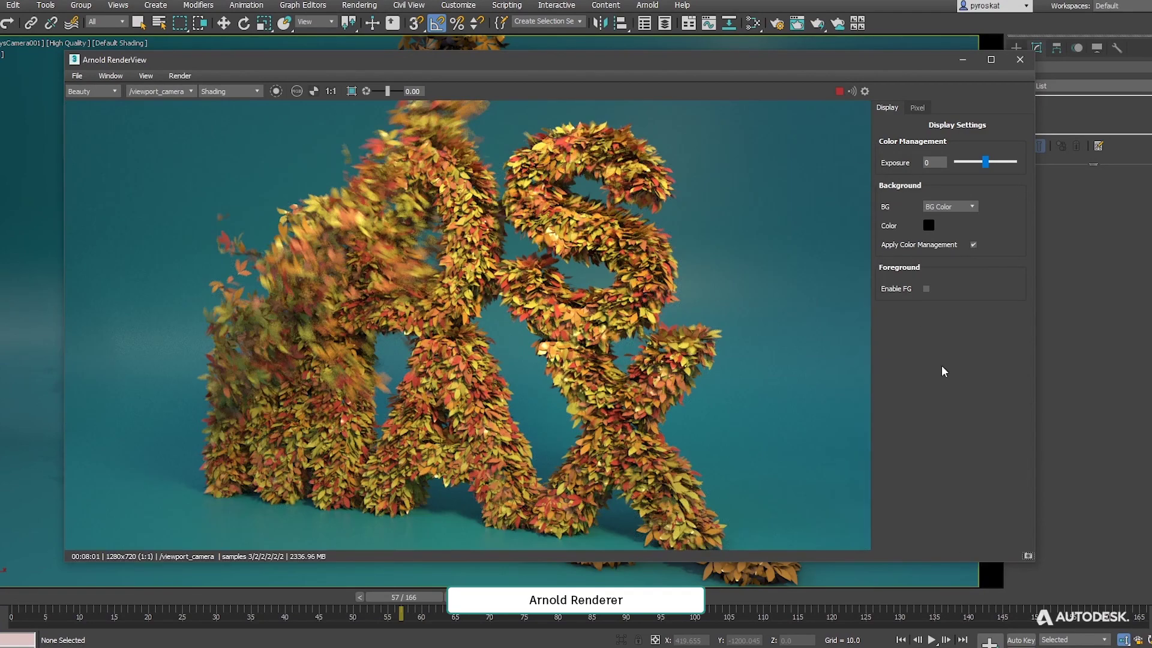
{"action": "left_click", "coordinate": [1028, 556]}
{"action": "left_click", "coordinate": [239, 92]}
{"action": "left_click", "coordinate": [236, 113]}
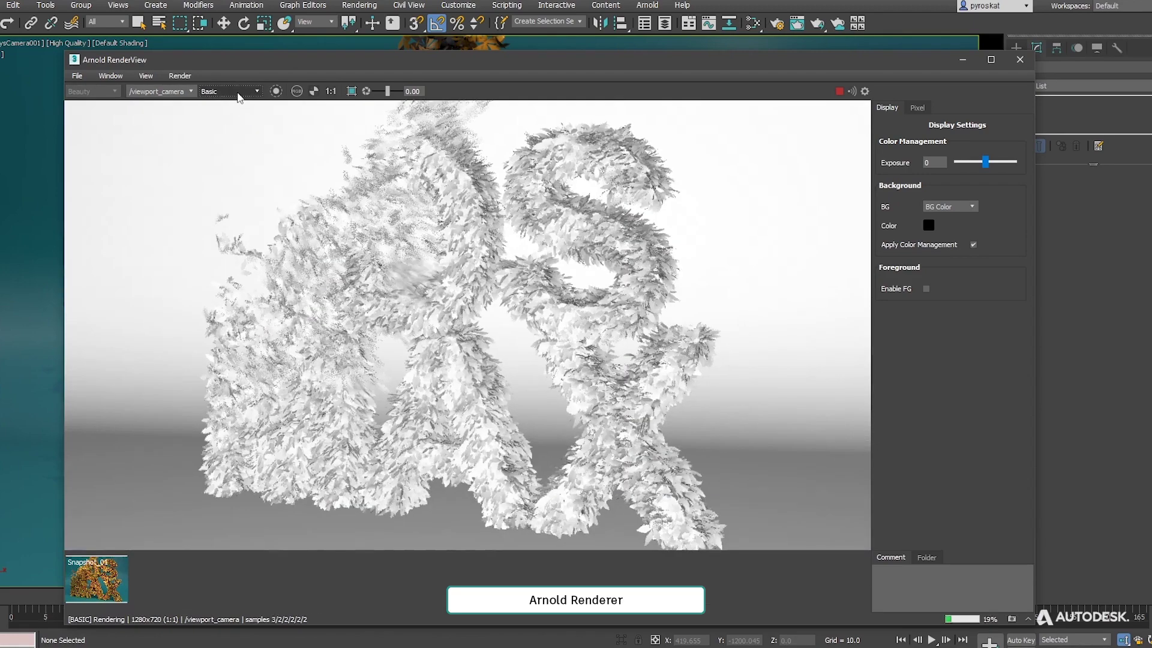
{"action": "left_click", "coordinate": [239, 93]}
{"action": "left_click", "coordinate": [231, 128]}
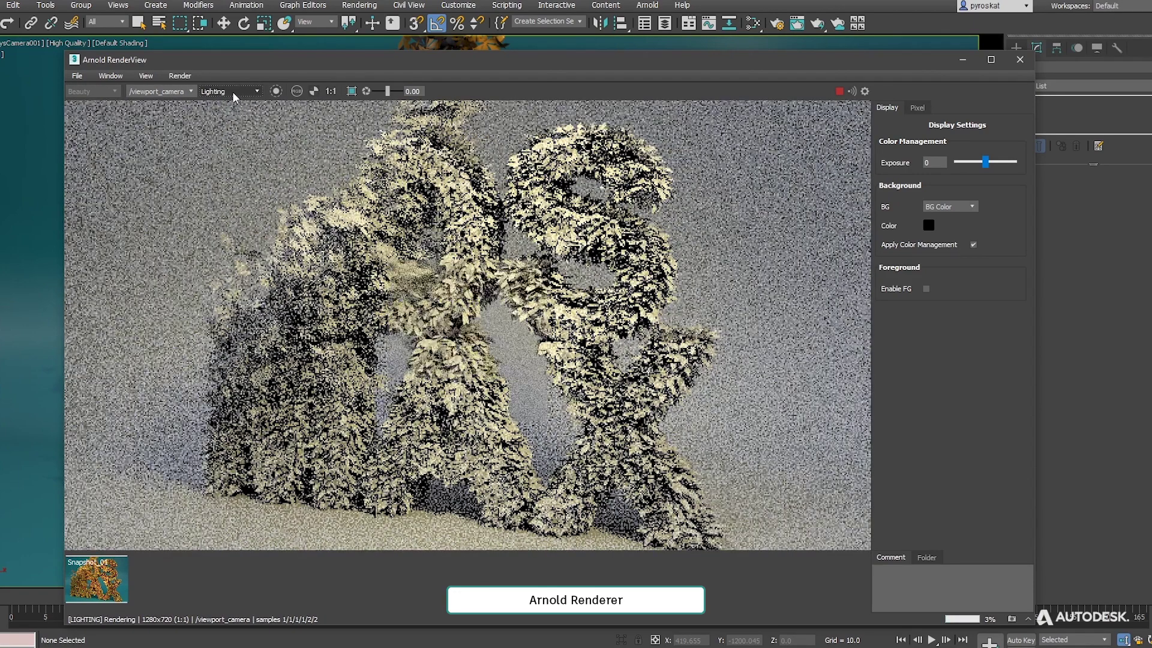
{"action": "left_click", "coordinate": [235, 93]}
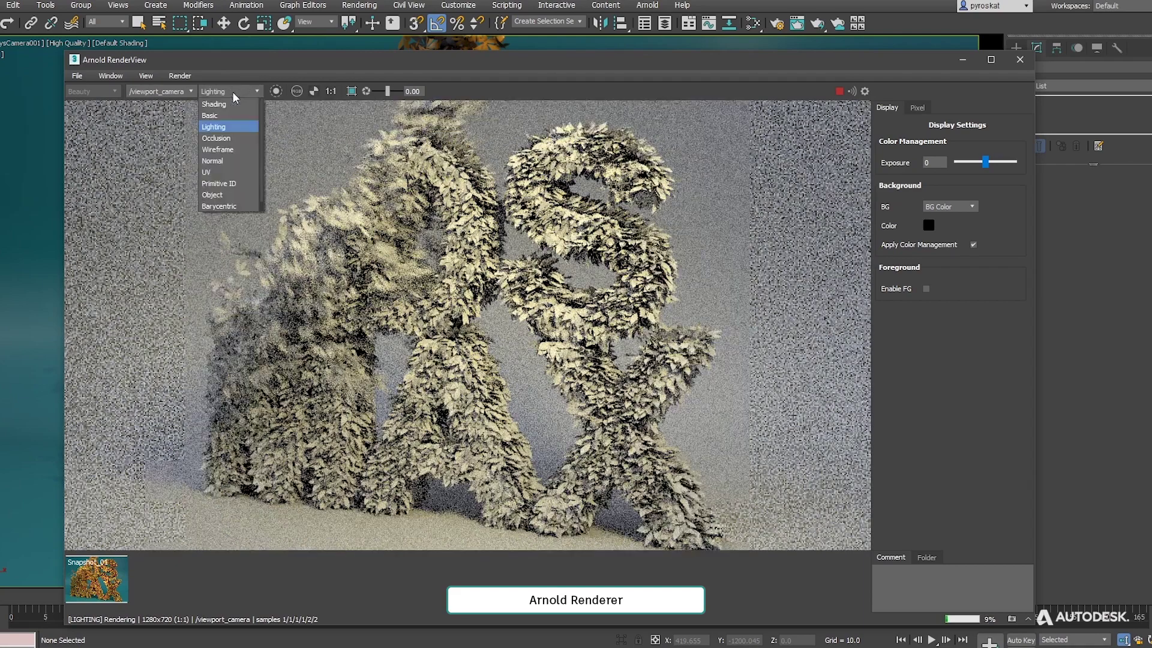
{"action": "left_click", "coordinate": [216, 138]}
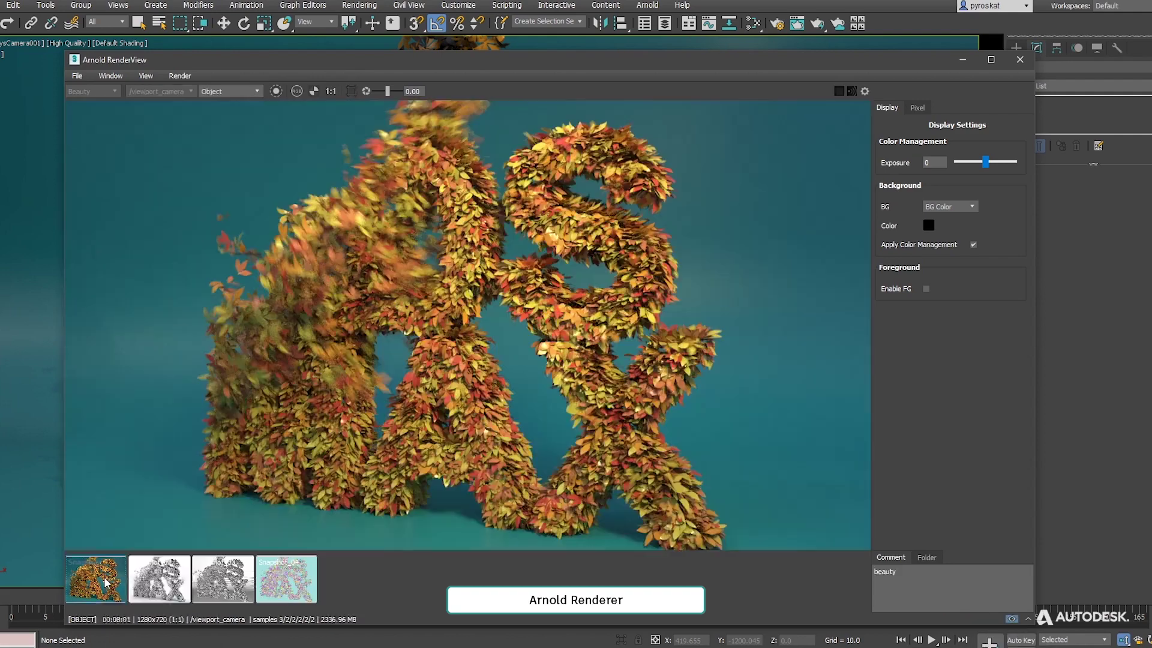
- Compare the render with Snapshot_01 using a diagonal split divider
{"action": "right_click", "coordinate": [103, 577]}
{"action": "left_click", "coordinate": [120, 631]}
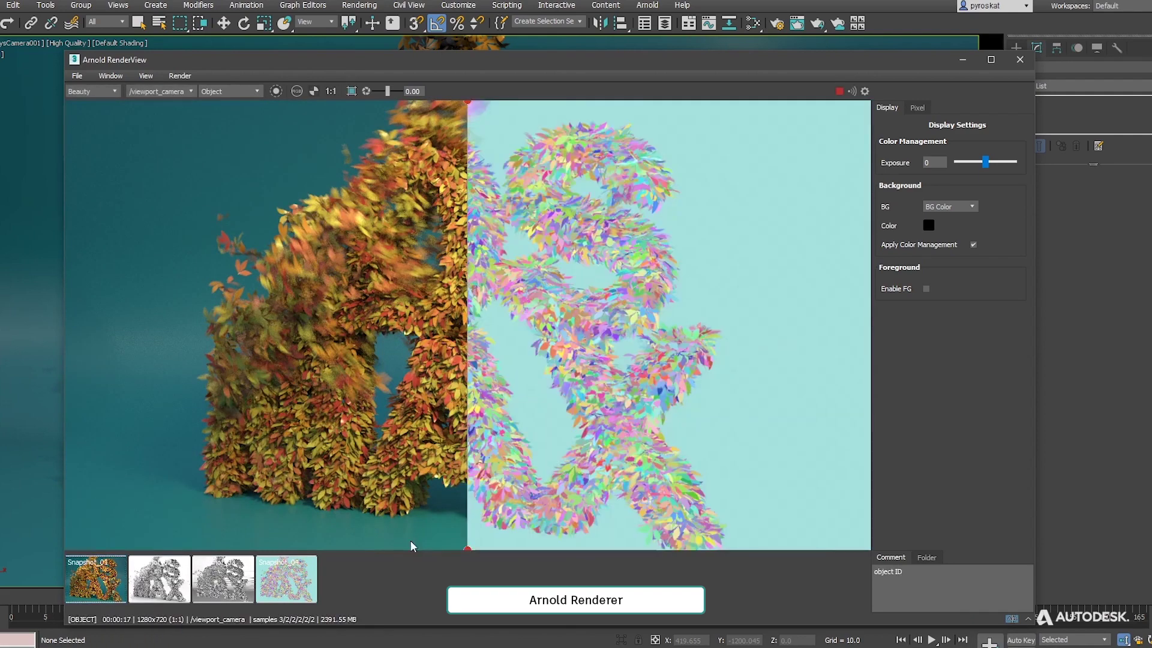
{"action": "left_click_drag", "start_coordinate": [413, 546], "coordinate": [328, 549]}
{"action": "left_click_drag", "start_coordinate": [467, 103], "coordinate": [553, 106]}
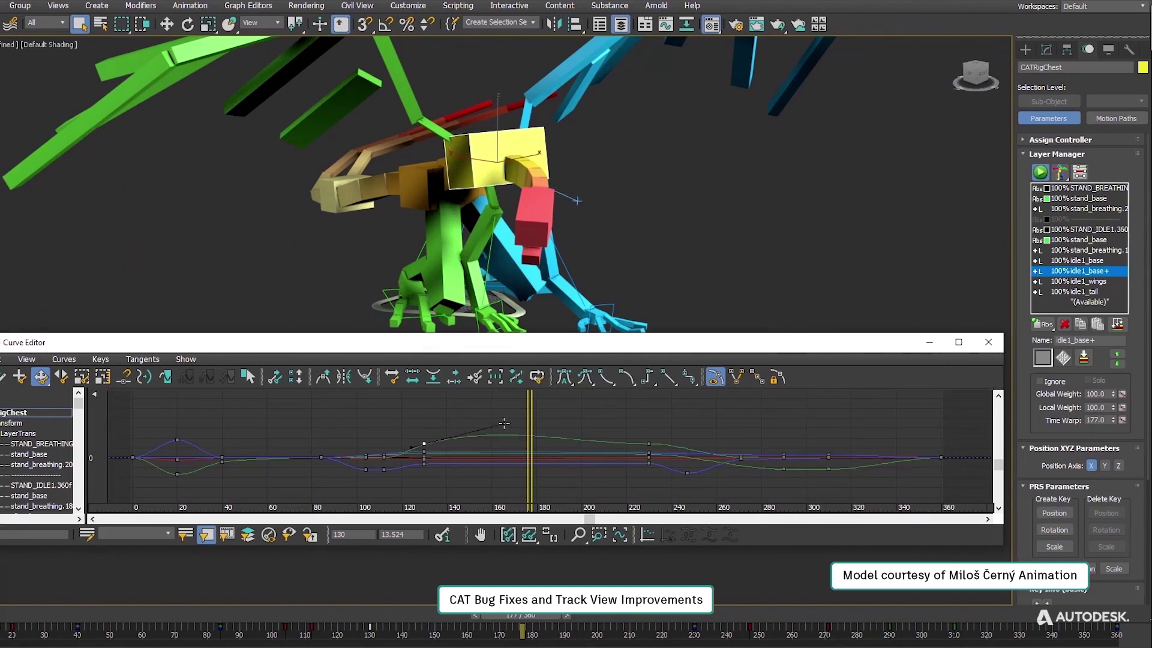
- Reshape a tangent on the CATRigChest idle1_base+ curve, then inspect the dragon's pose at frame 171
{"action": "left_click_drag", "start_coordinate": [504, 423], "coordinate": [485, 472]}
{"action": "middle_click_drag", "start_coordinate": [979, 329], "coordinate": [744, 278], "text": "alt"}
{"action": "left_click_drag", "start_coordinate": [491, 420], "coordinate": [516, 416]}
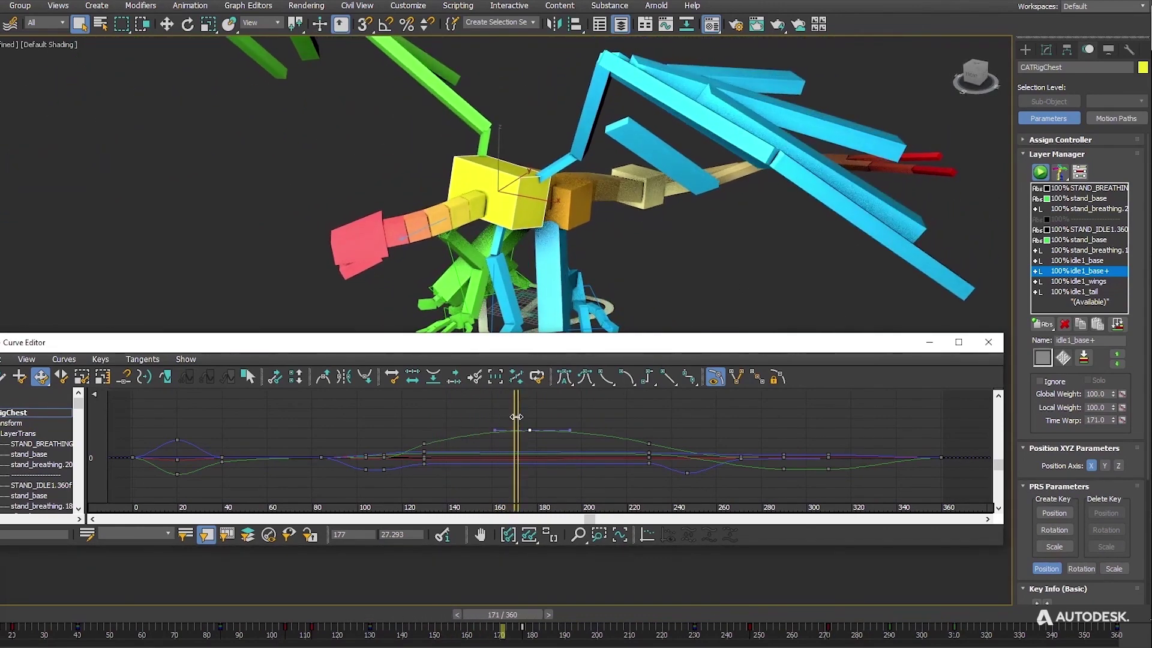